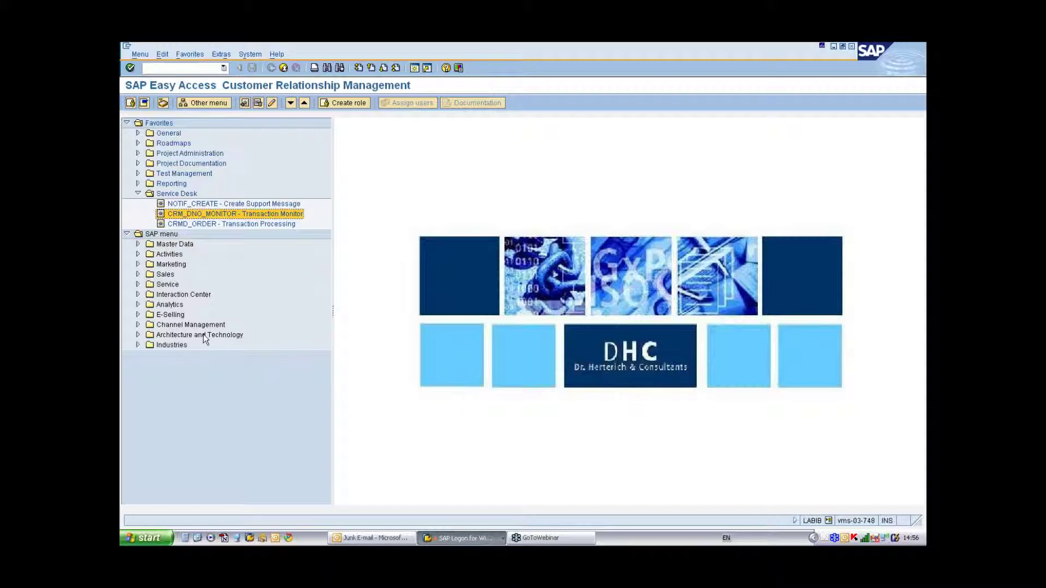
In CRMD_ORDER, create an ITSM service request with description 'New Label Printer' and the reporter entered
double_click(258, 224)
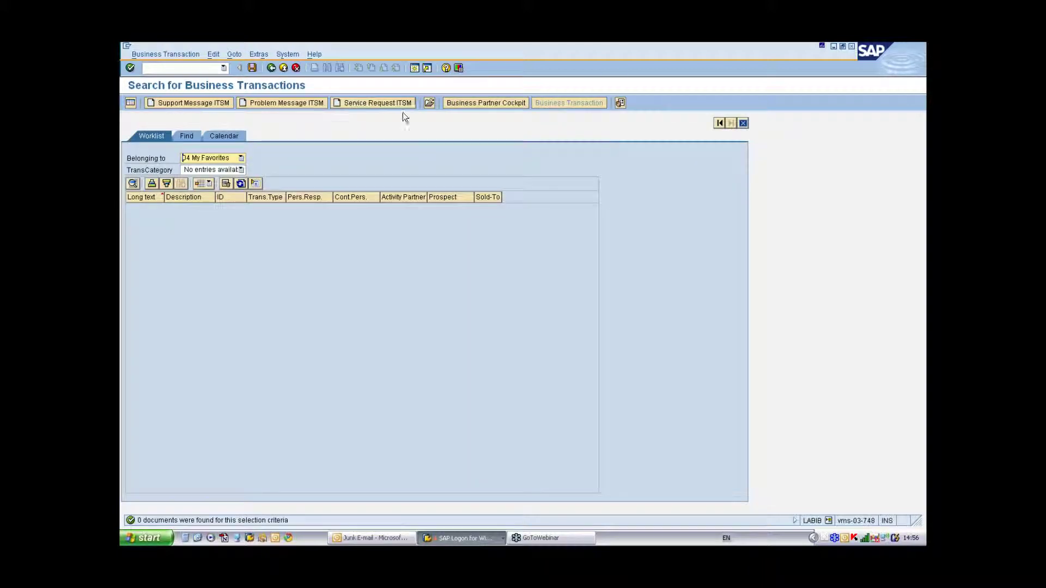
left_click(396, 104)
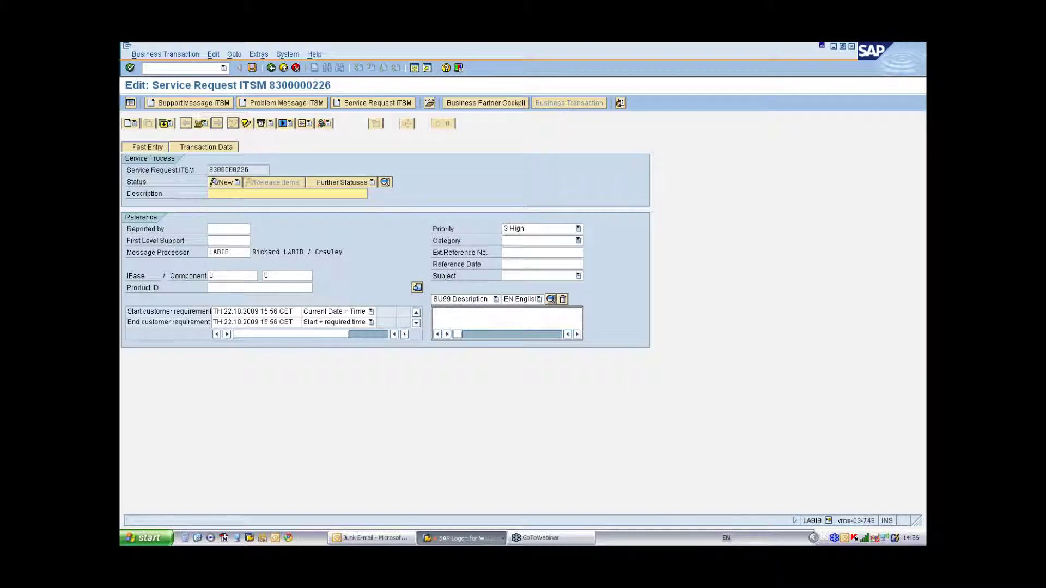
type("New")
key("Down")
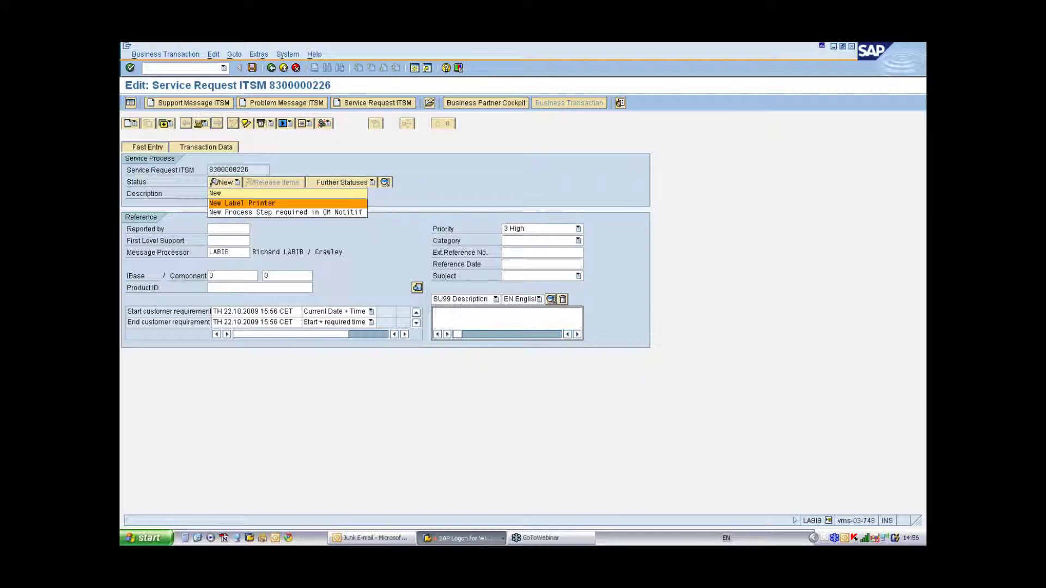
key("Return")
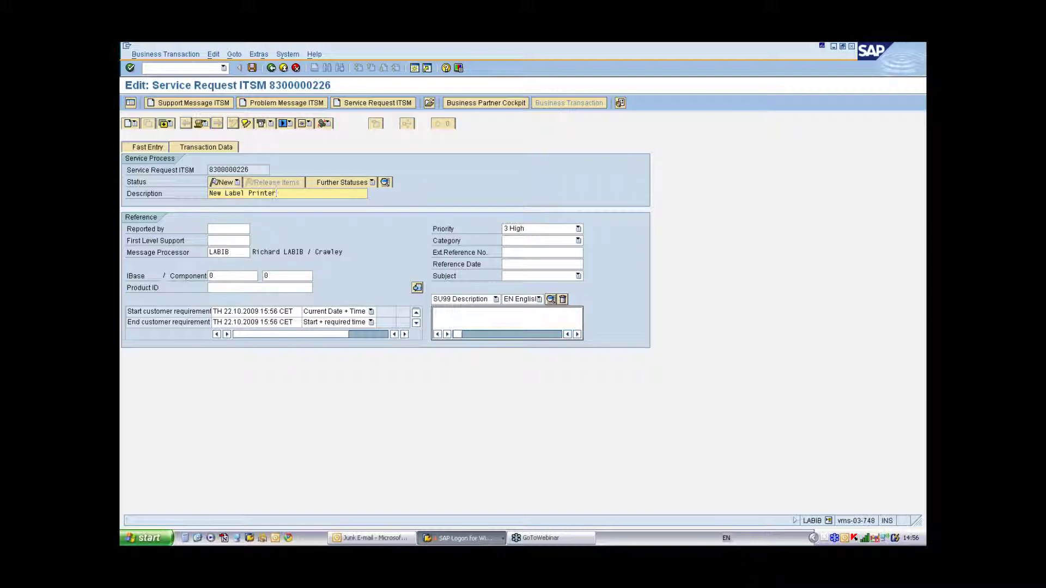
left_click(228, 229)
type("labib")
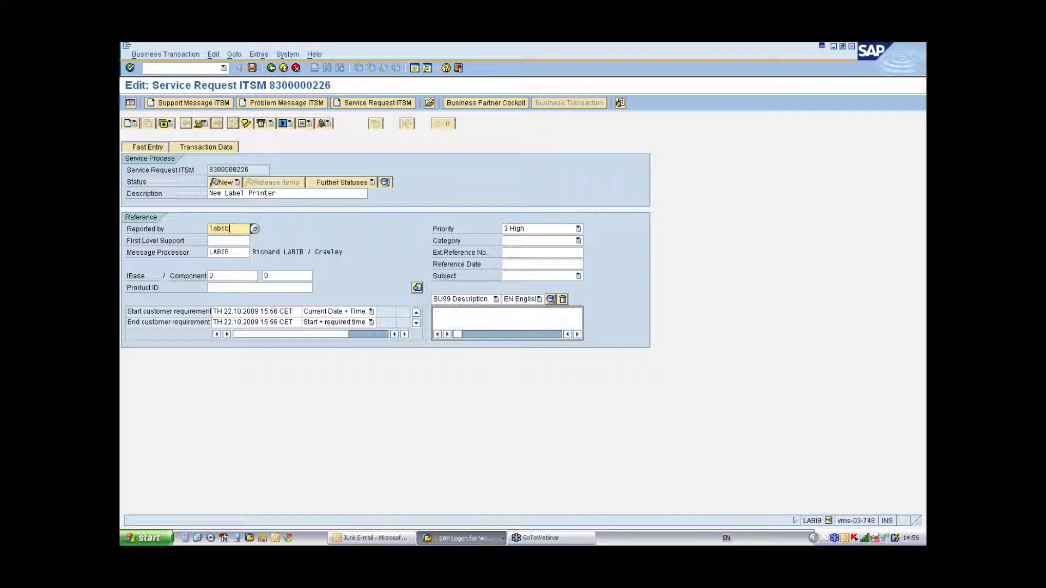
key("Return")
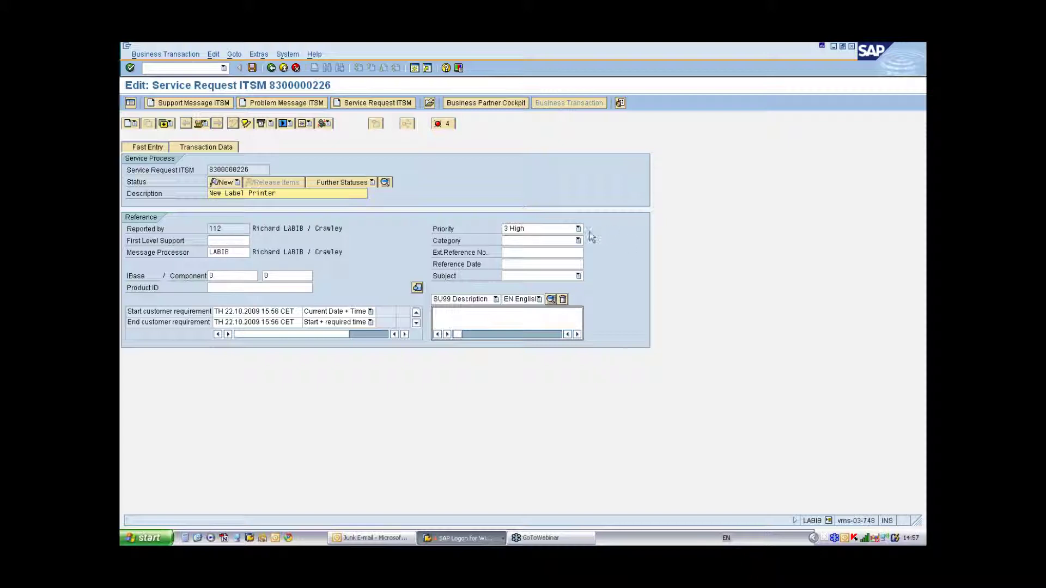
Keep priority 3 High, set category ZSC Standard Change and subject Z1ZSRMCGR Z006
left_click(578, 230)
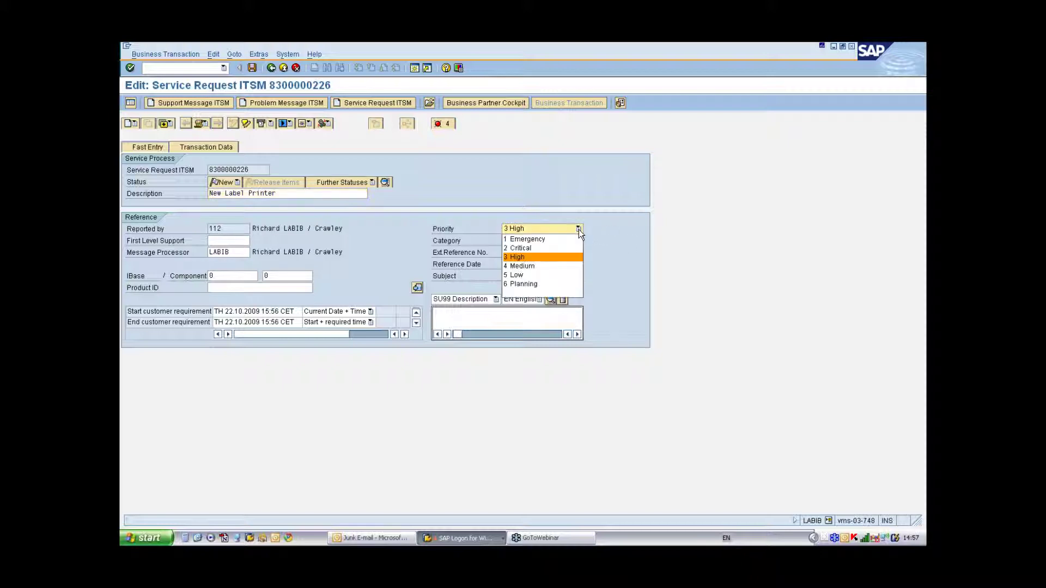
left_click(573, 257)
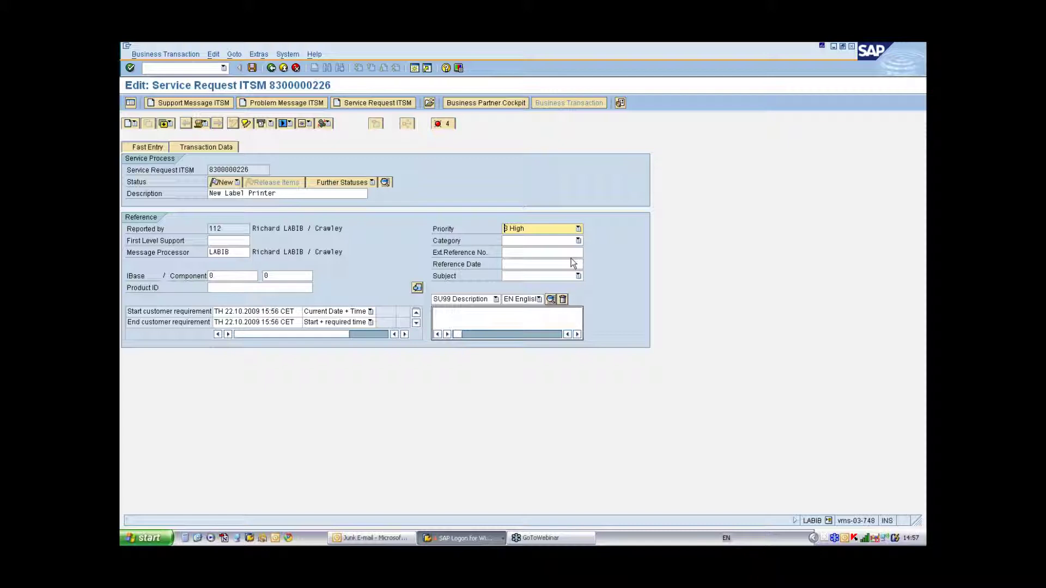
left_click(578, 240)
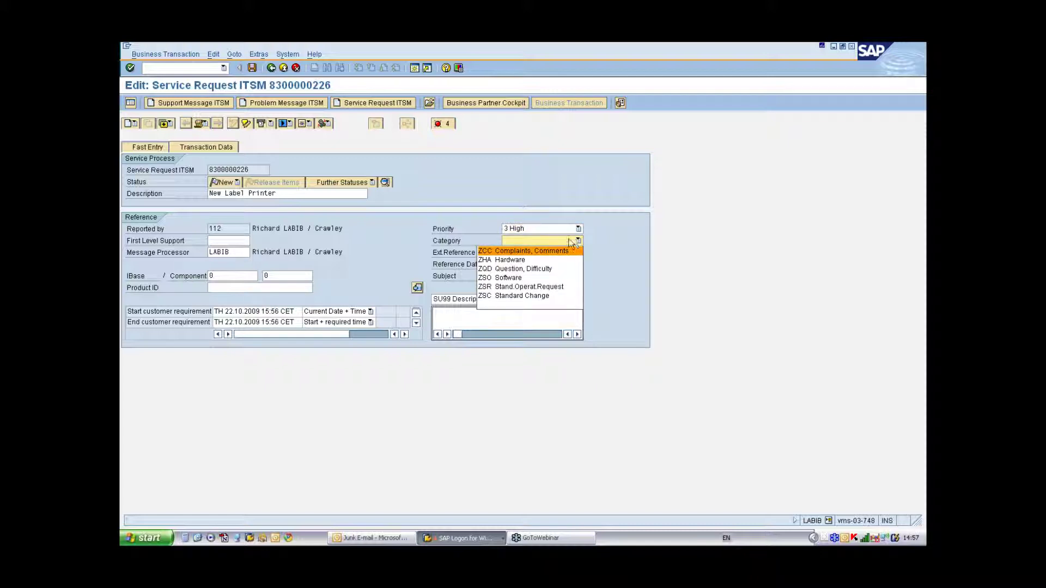
left_click(543, 295)
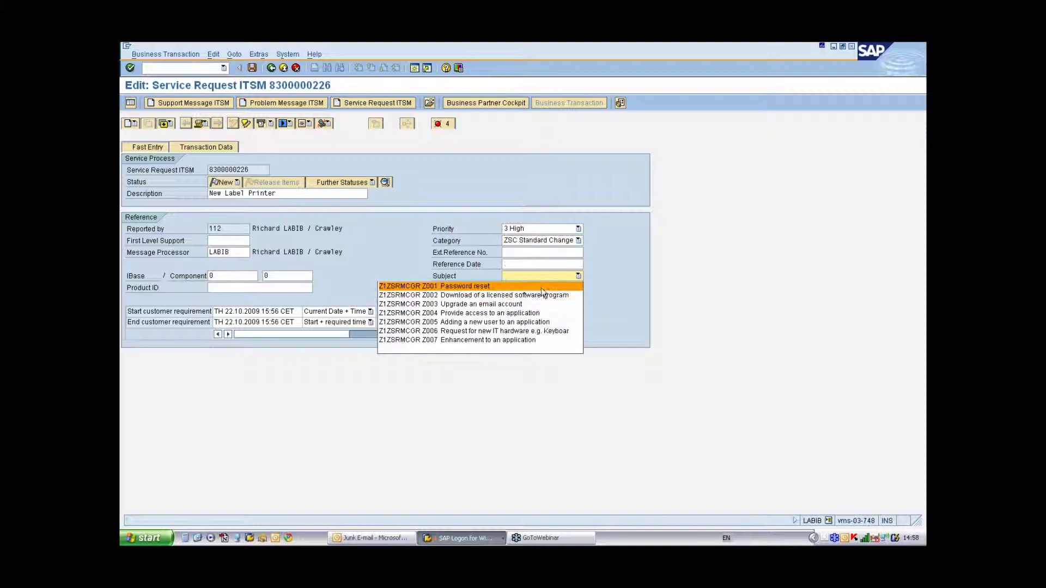
left_click(532, 332)
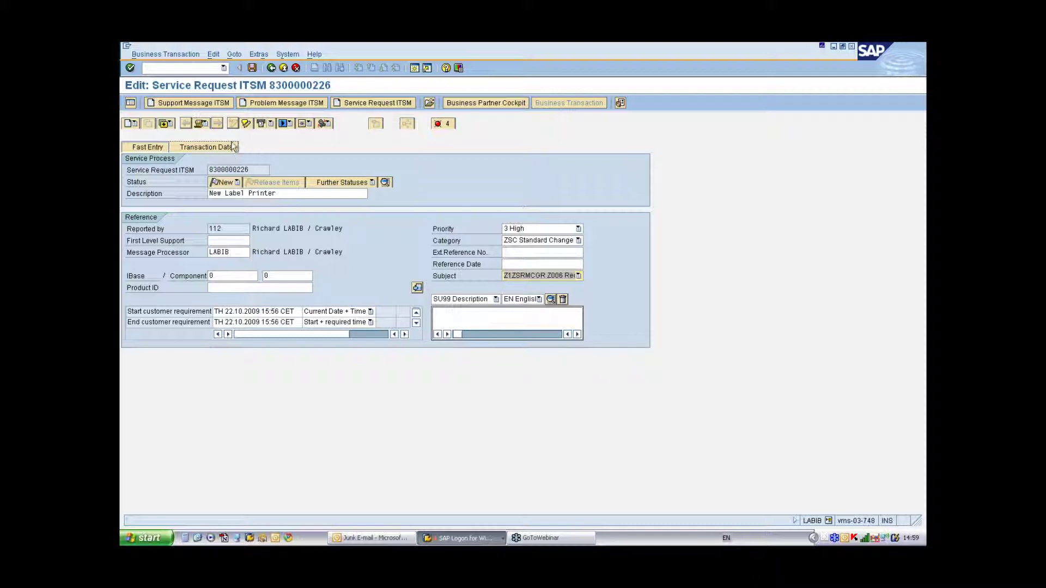
Keep category ZSC Standard Change and type 'The user requires a new label printer in the production area…' as the description
left_click(578, 241)
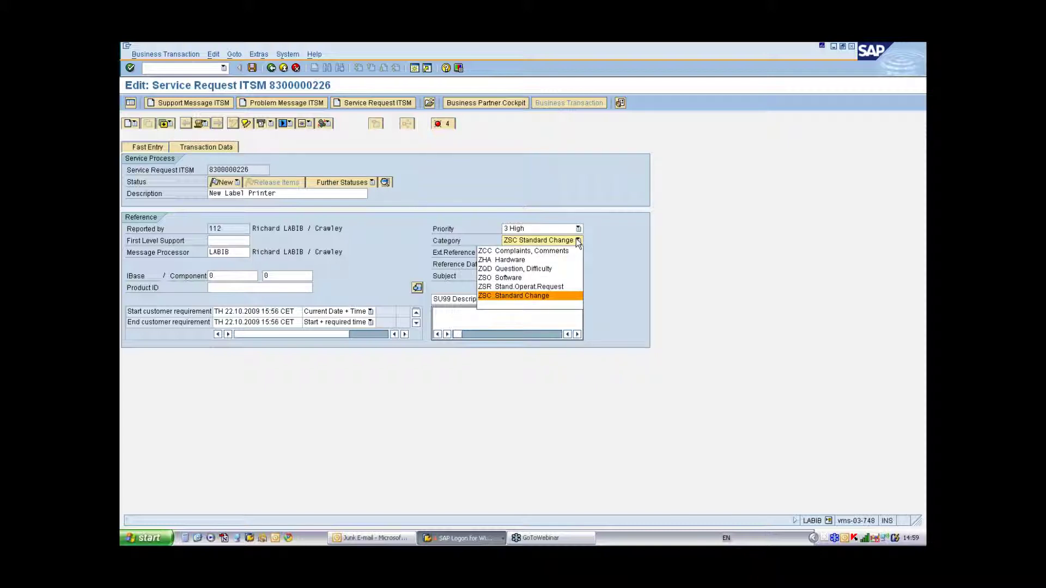
left_click(557, 295)
left_click(466, 321)
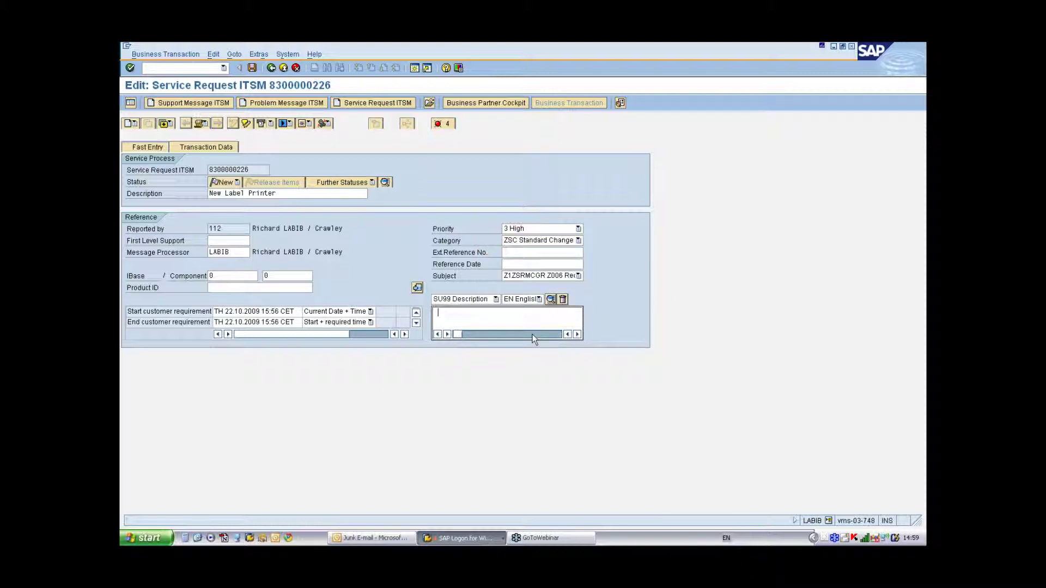
type("The user requires a new label printer in the pro")
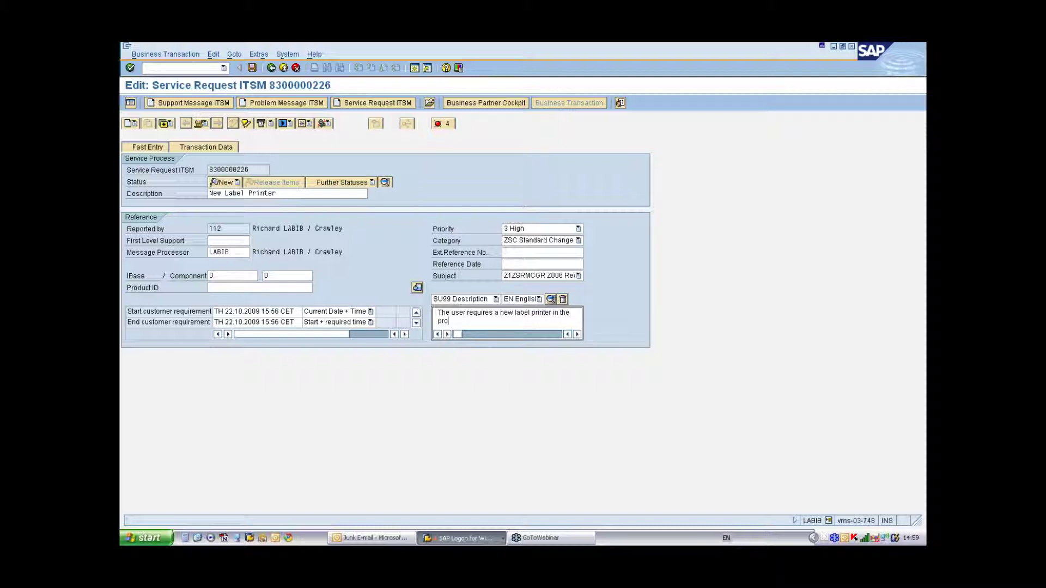
type("duction area and this configured in SAP")
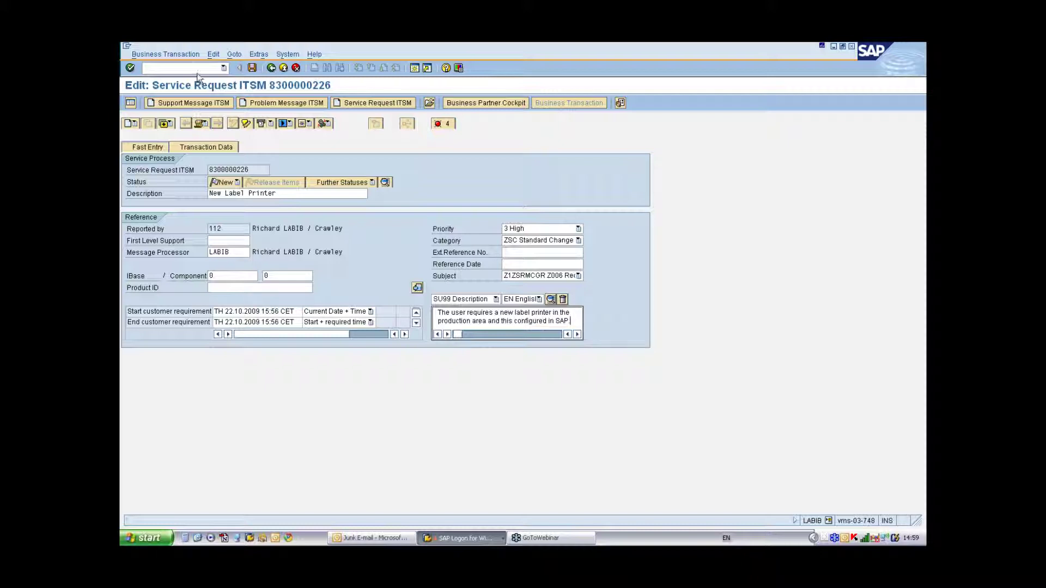
Save the request and widen the Partners Function column to read the partner functions
left_click(251, 68)
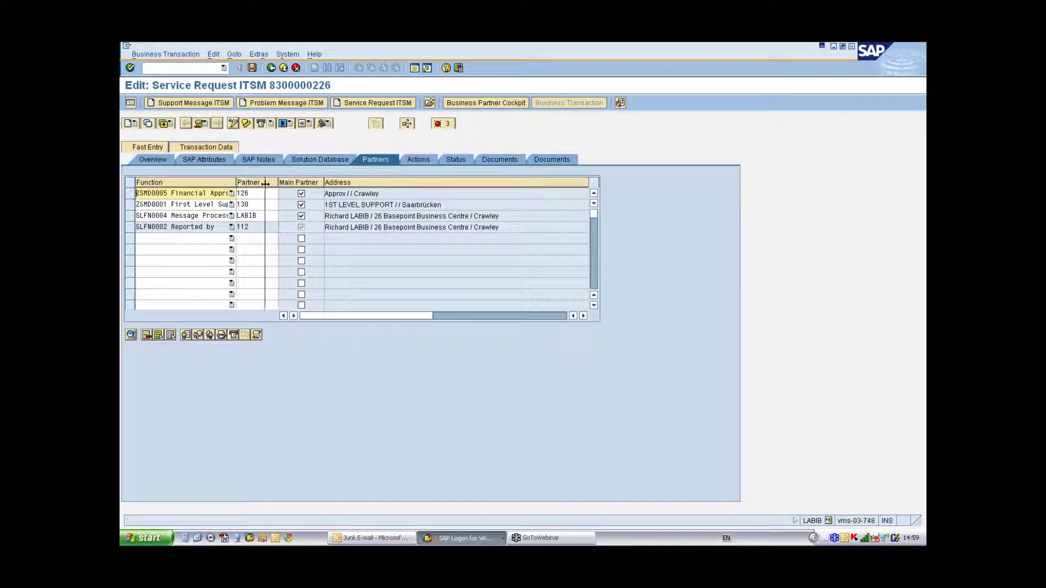
left_click_drag(236, 182, 270, 183)
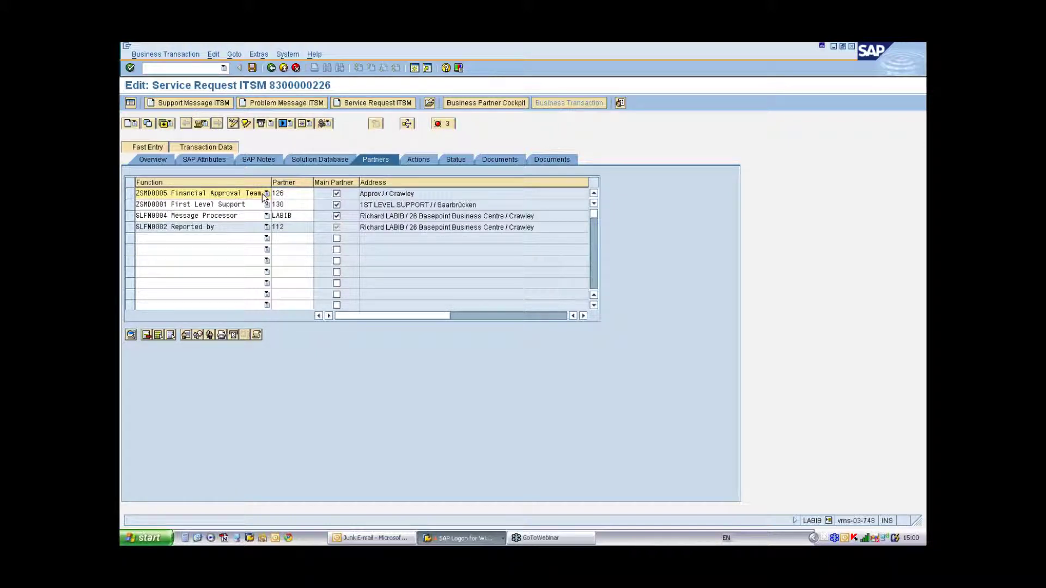
On Fast Entry, set the status to Request in Approval, leaving further statuses unchanged
left_click(147, 151)
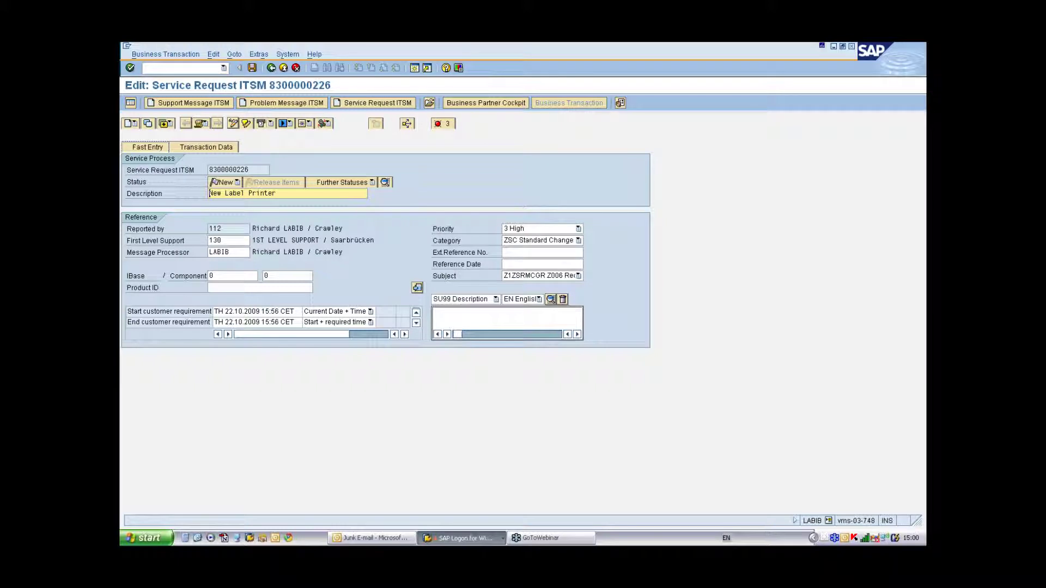
left_click(223, 182)
left_click(280, 191)
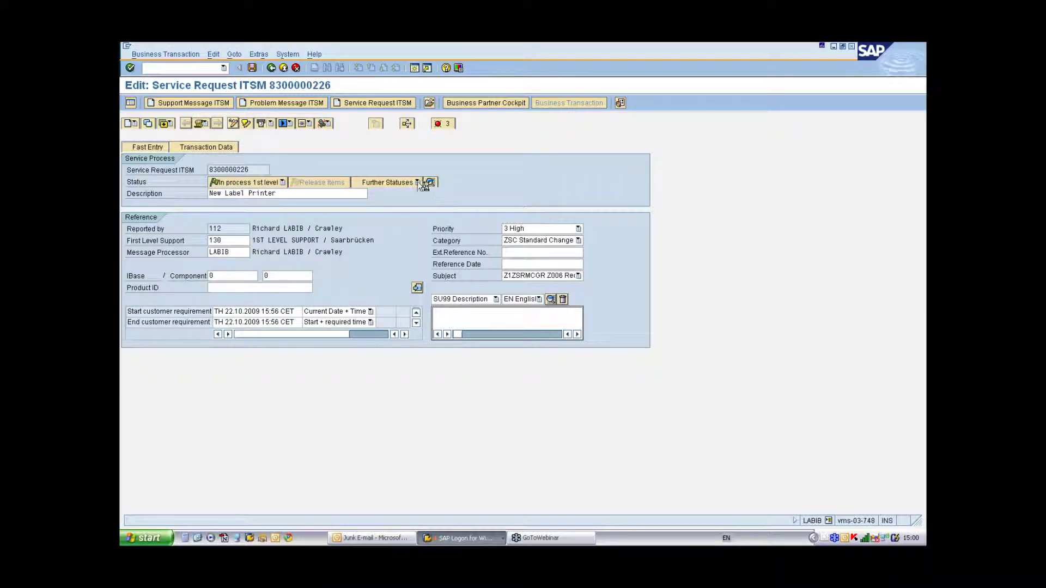
left_click(282, 182)
left_click(299, 209)
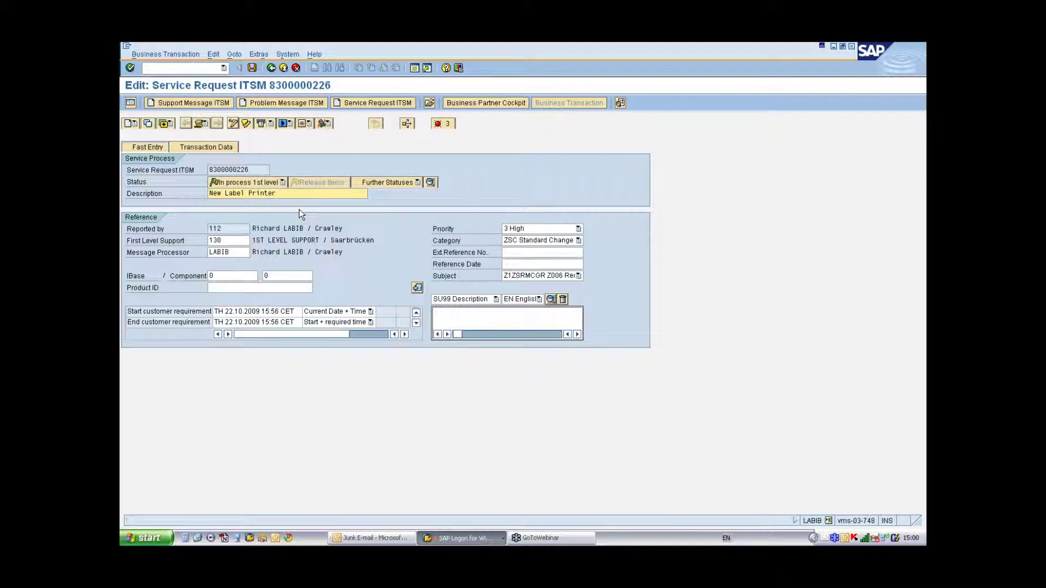
left_click(420, 182)
left_click(437, 231)
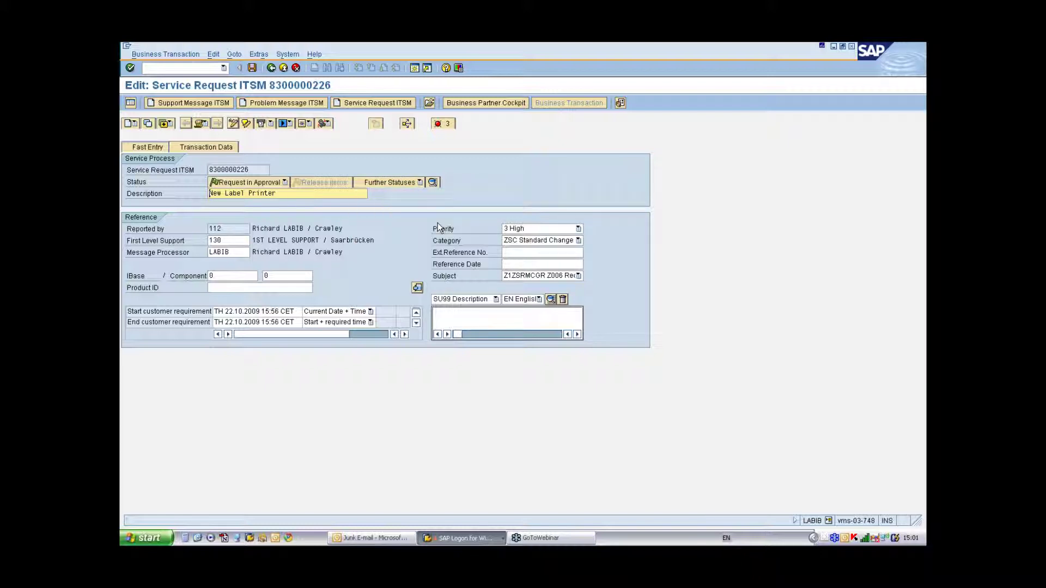
left_click(419, 183)
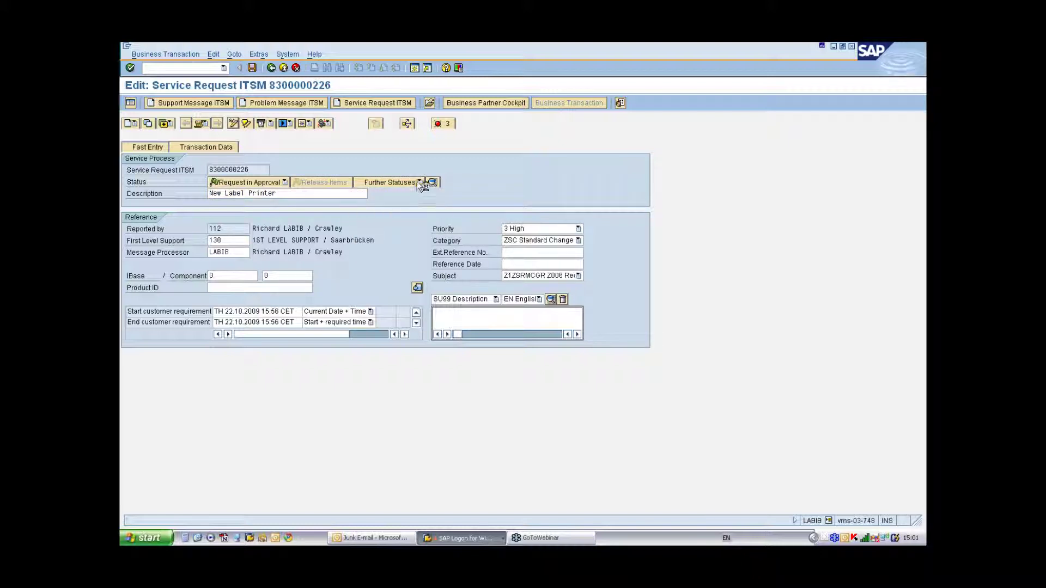
Save the request, review its Assign Approve-by Date and Assign Finance Approver workflow steps, then launch Business Workplace
left_click(252, 68)
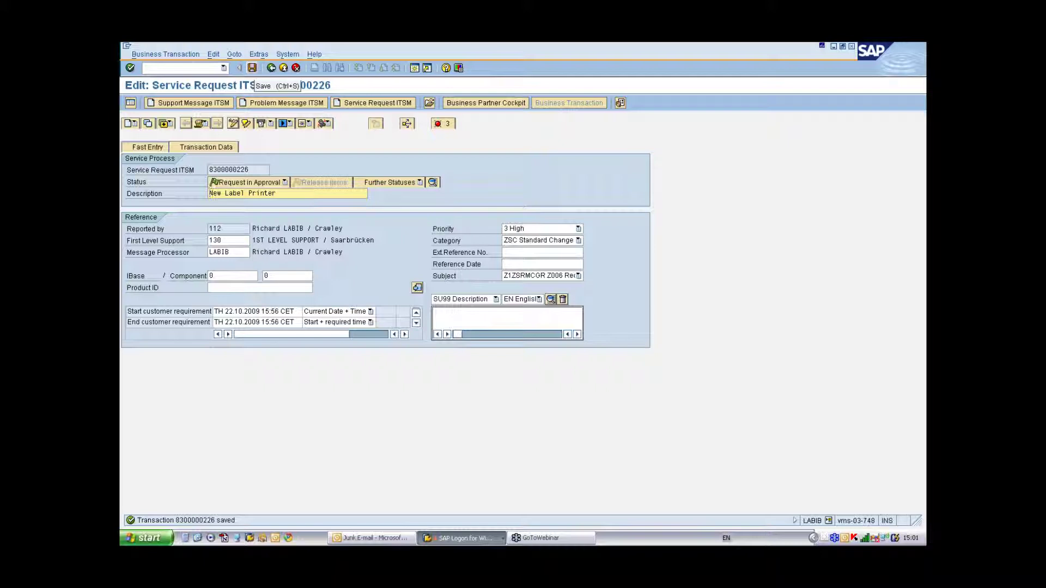
left_click(284, 124)
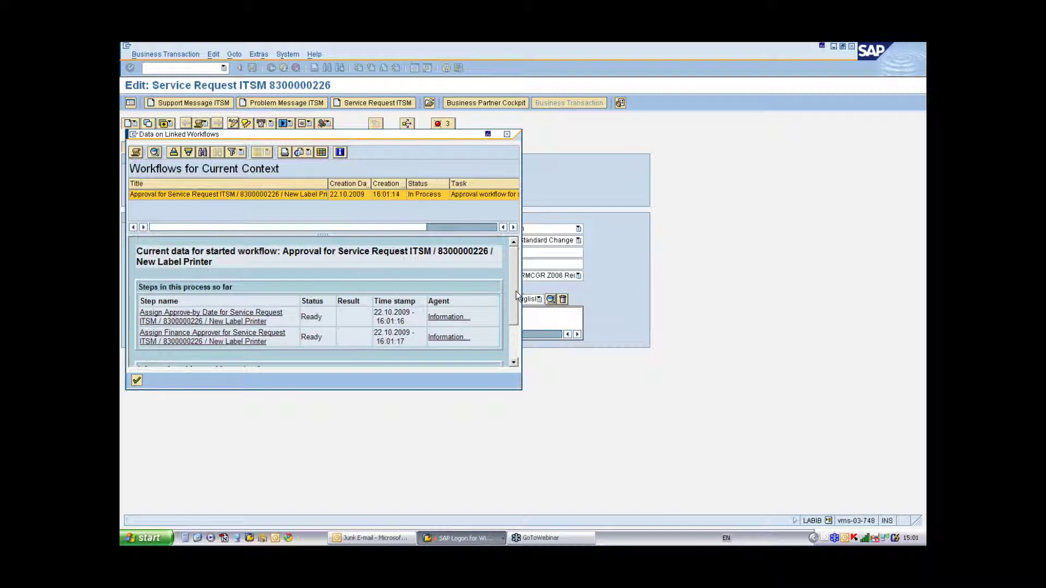
mouse_move(515, 291)
left_mouse_down()
mouse_move(515, 318)
mouse_move(504, 277)
left_mouse_up()
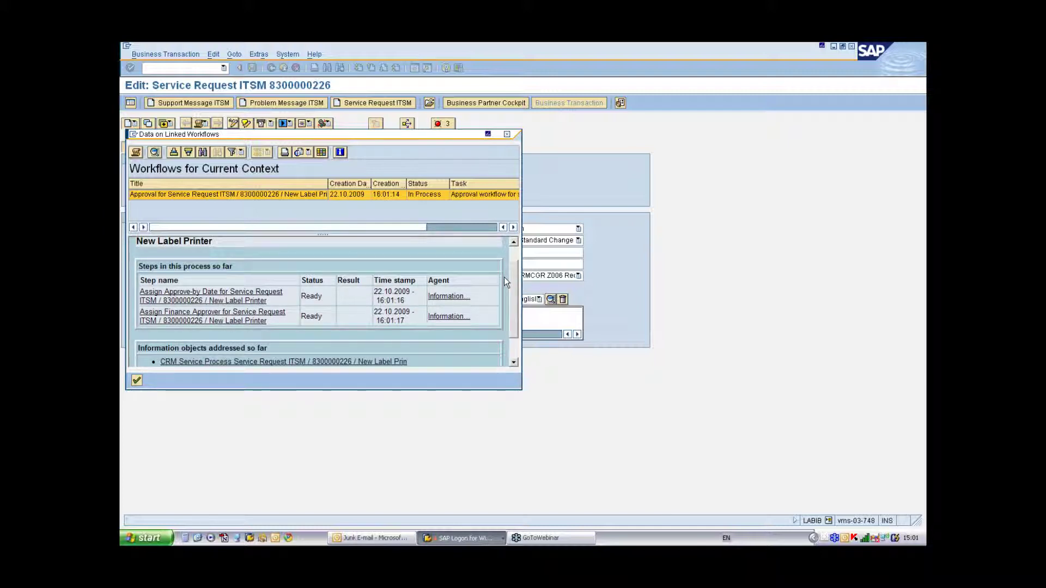
left_click(188, 297)
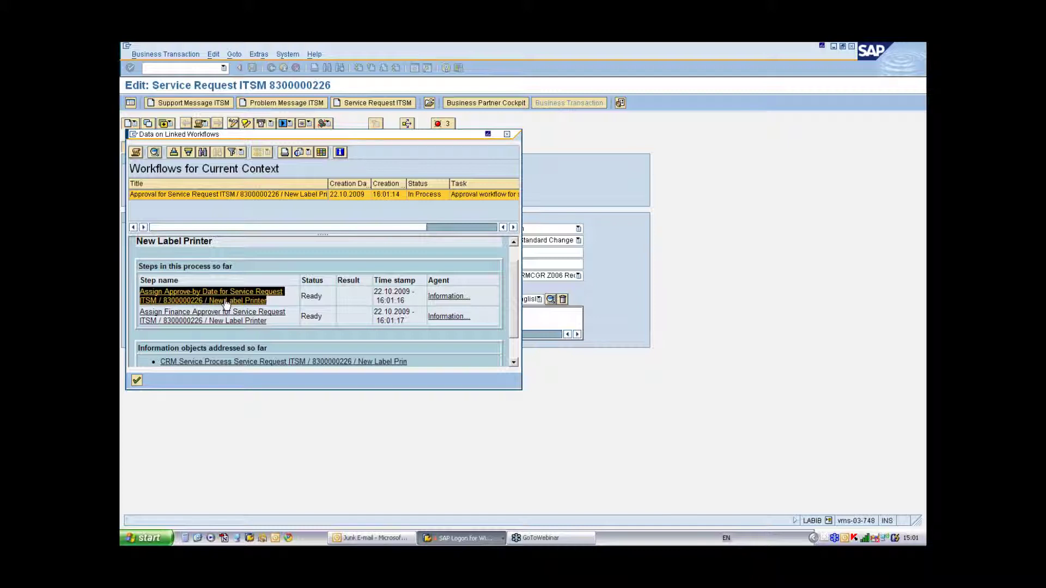
left_click(234, 317)
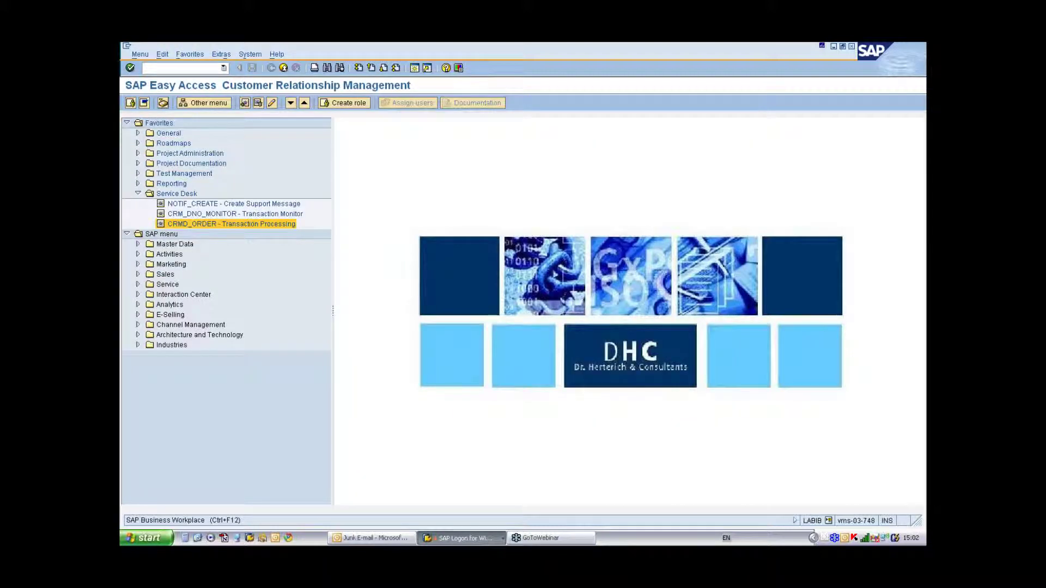
left_click(163, 104)
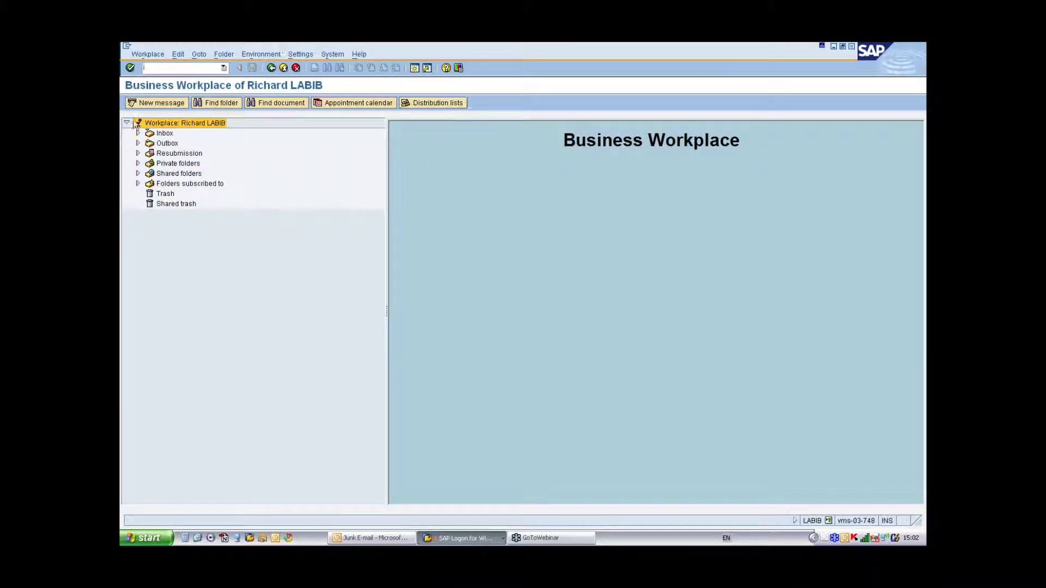
In the Inbox Workflow folder, execute Assign Finance Approver and save the approver
left_click(137, 132)
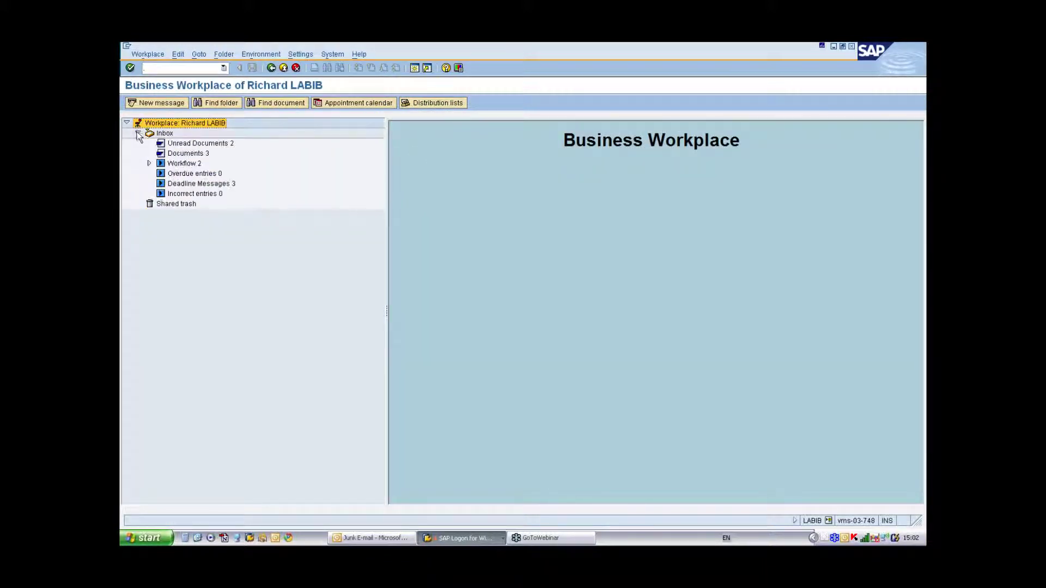
left_click(184, 163)
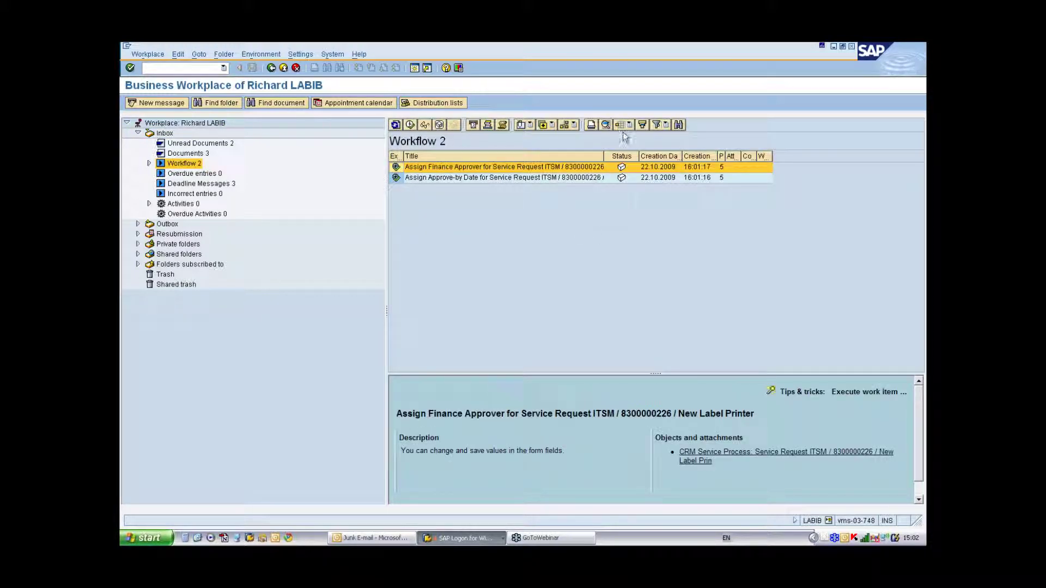
left_click_drag(603, 157, 664, 156)
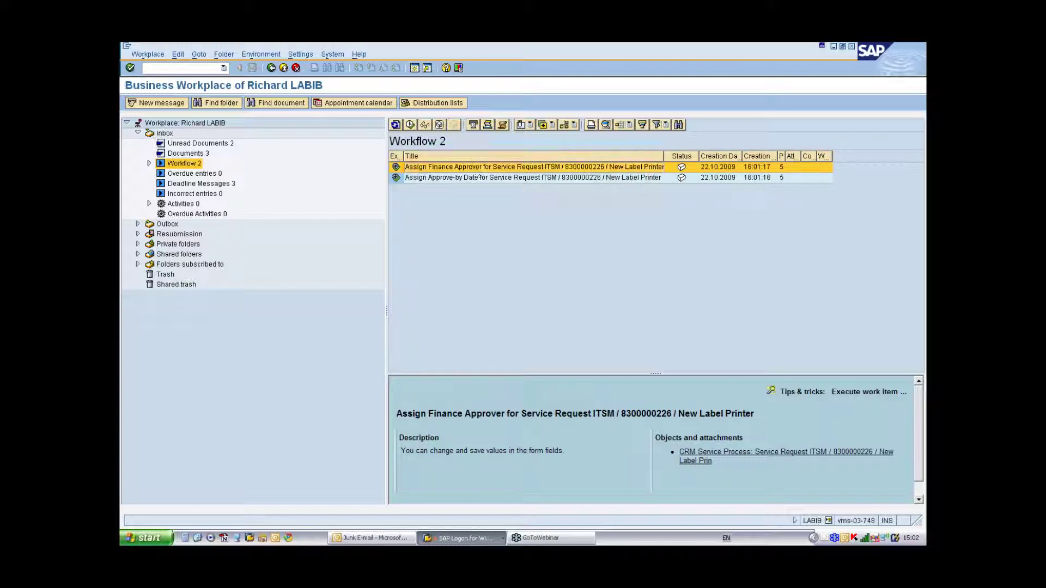
key("F8")
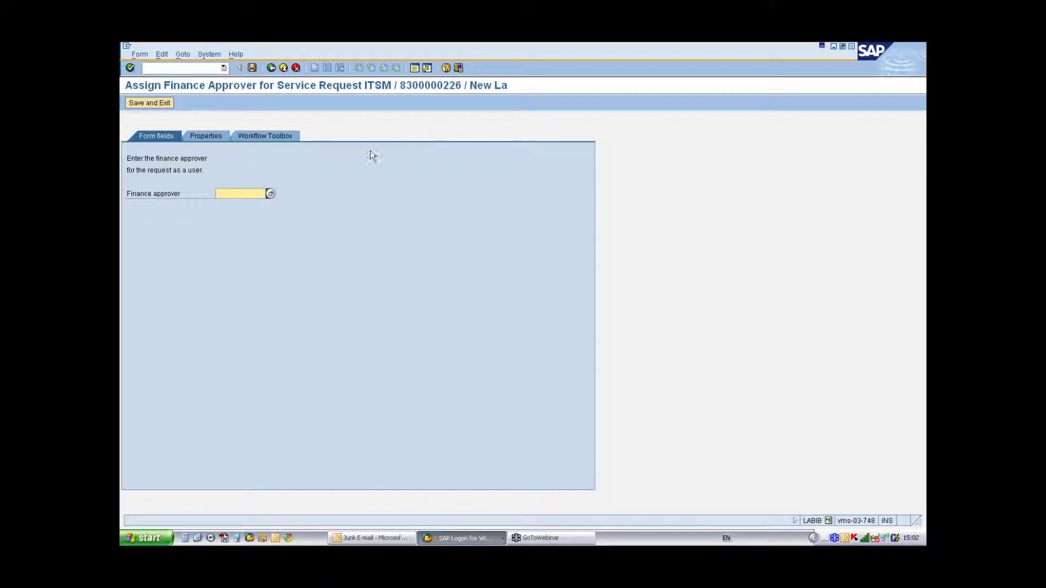
type("appr")
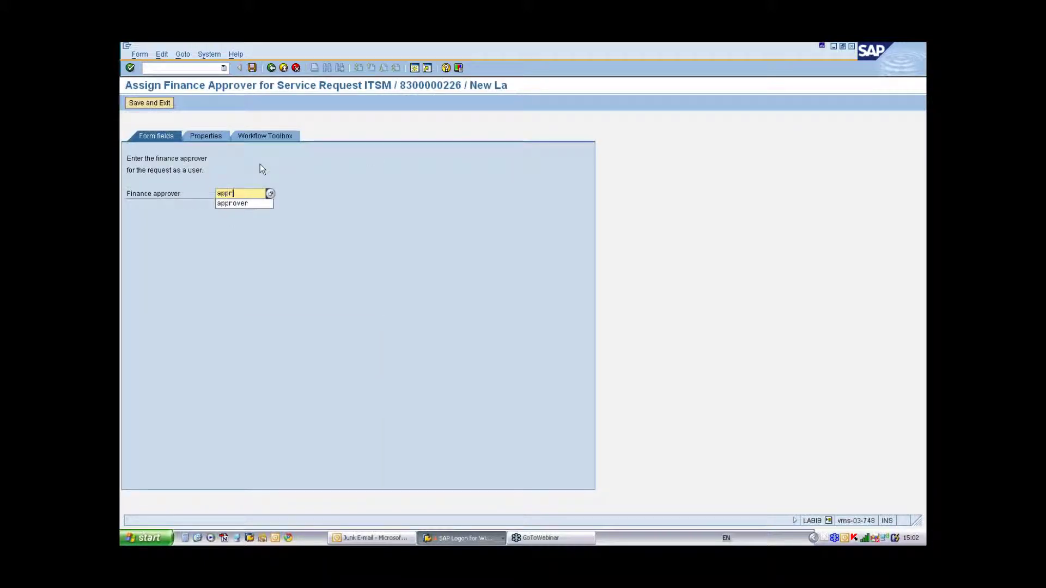
type("over")
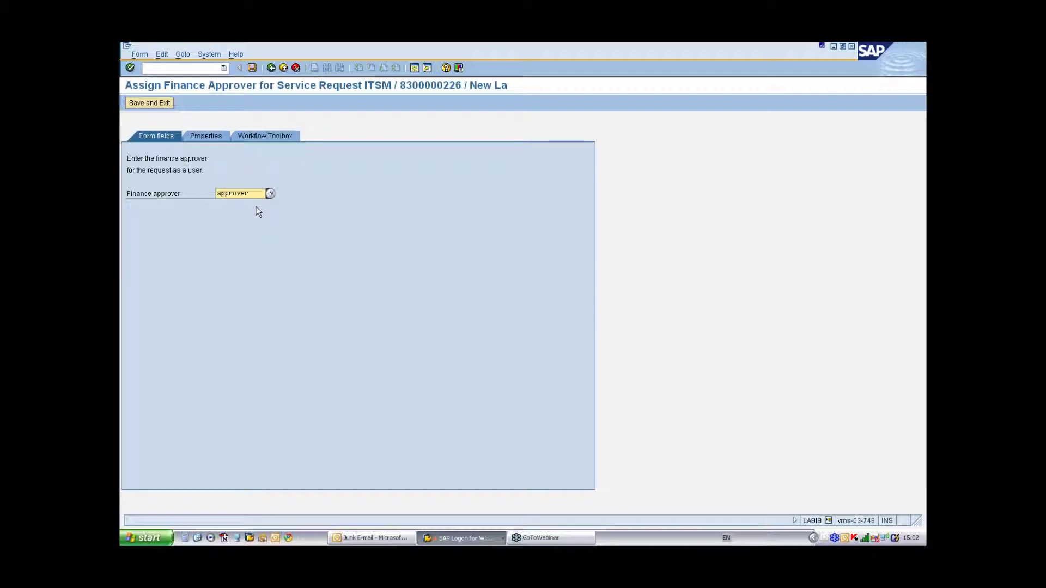
left_click(149, 102)
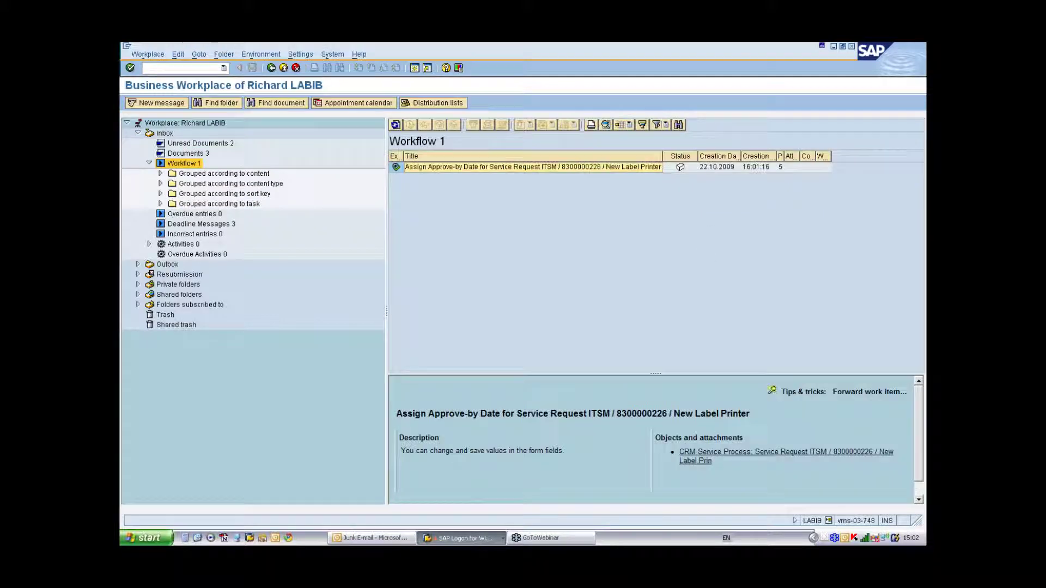
Set the approve-by date to 23.10.2009, save it, and leave Business Workplace
double_click(531, 168)
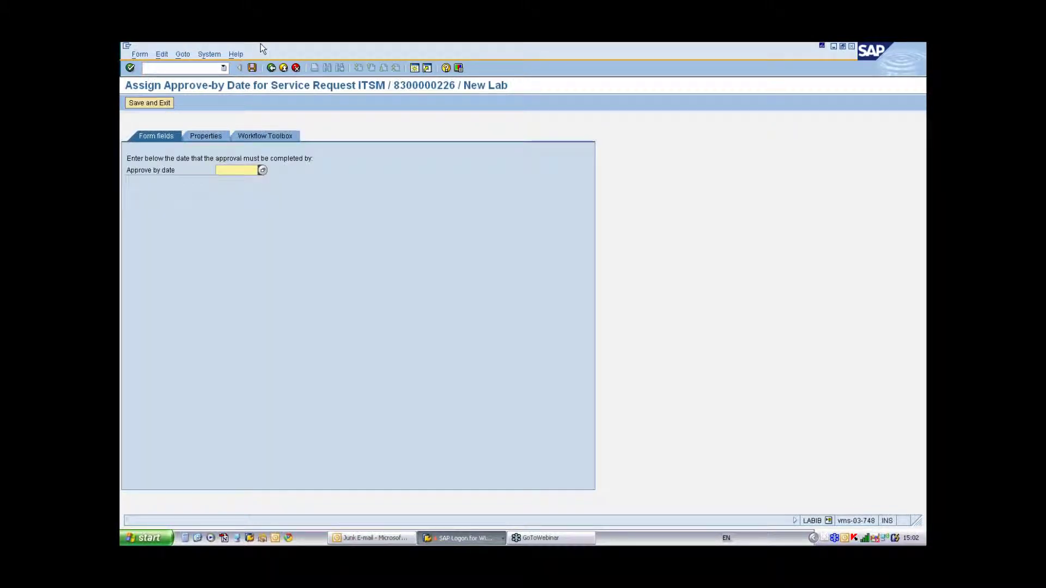
type("23.")
key("Down")
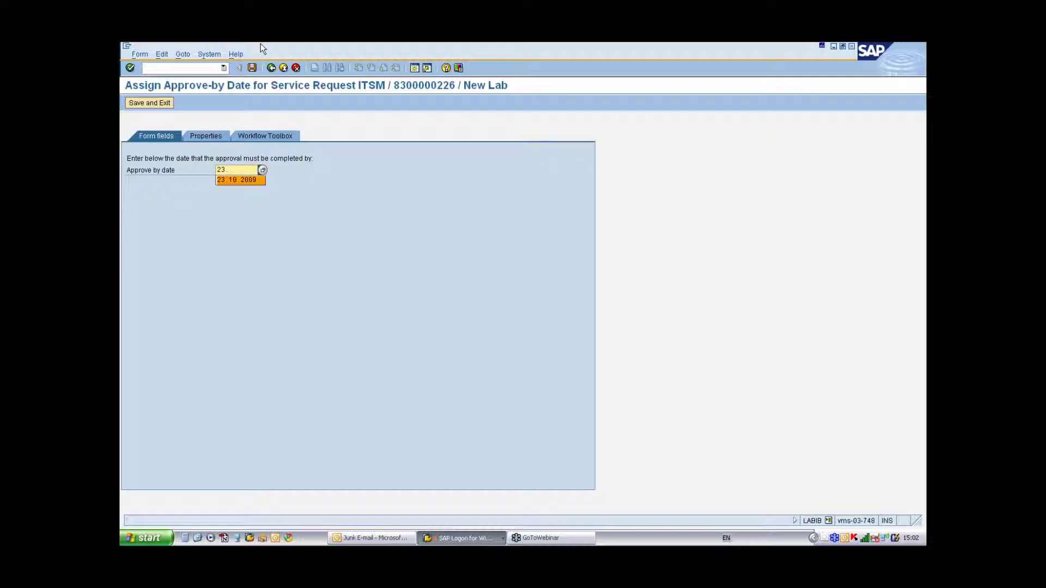
key("Return")
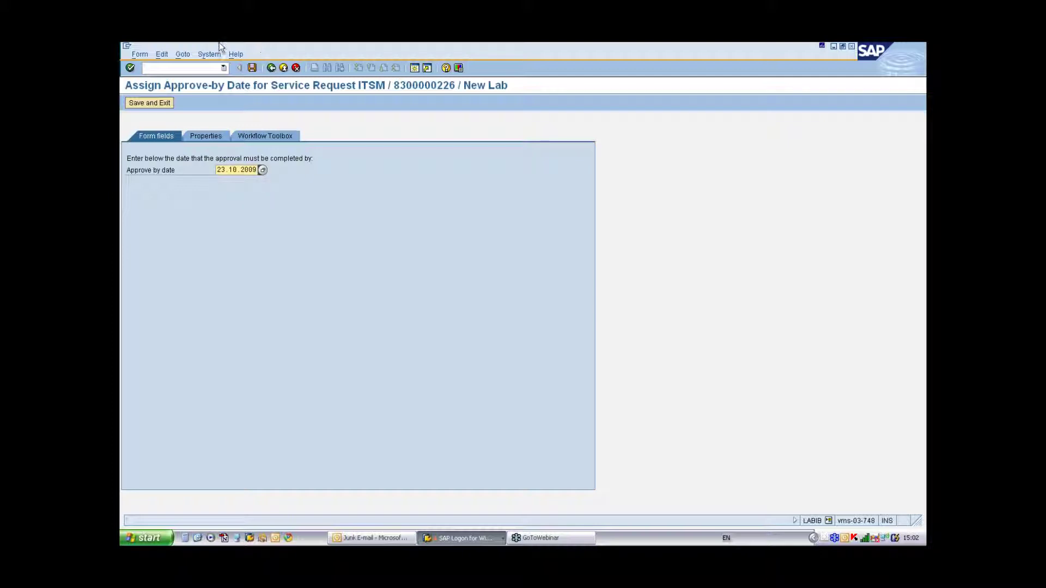
left_click(162, 104)
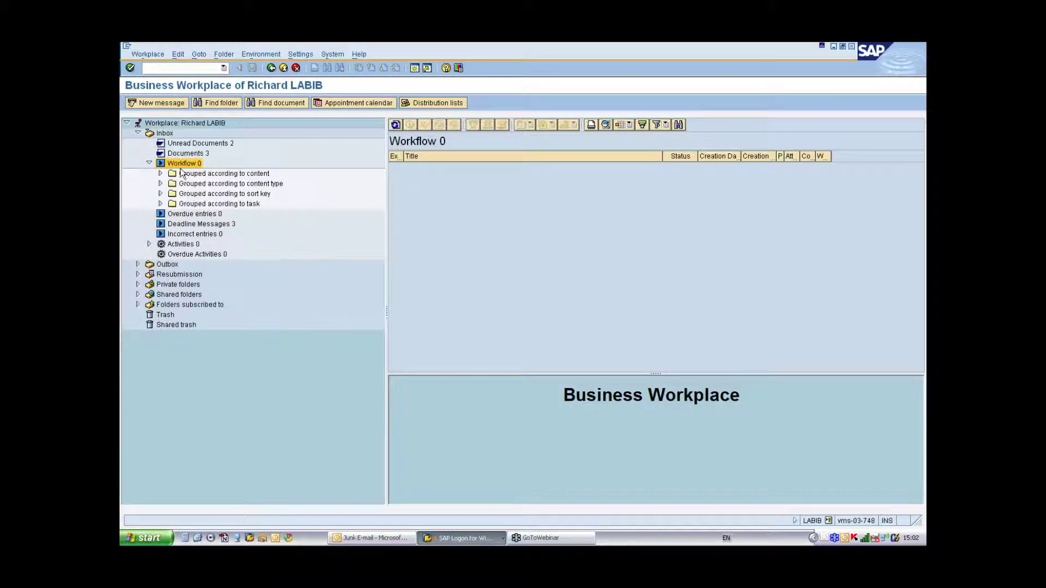
left_click(283, 67)
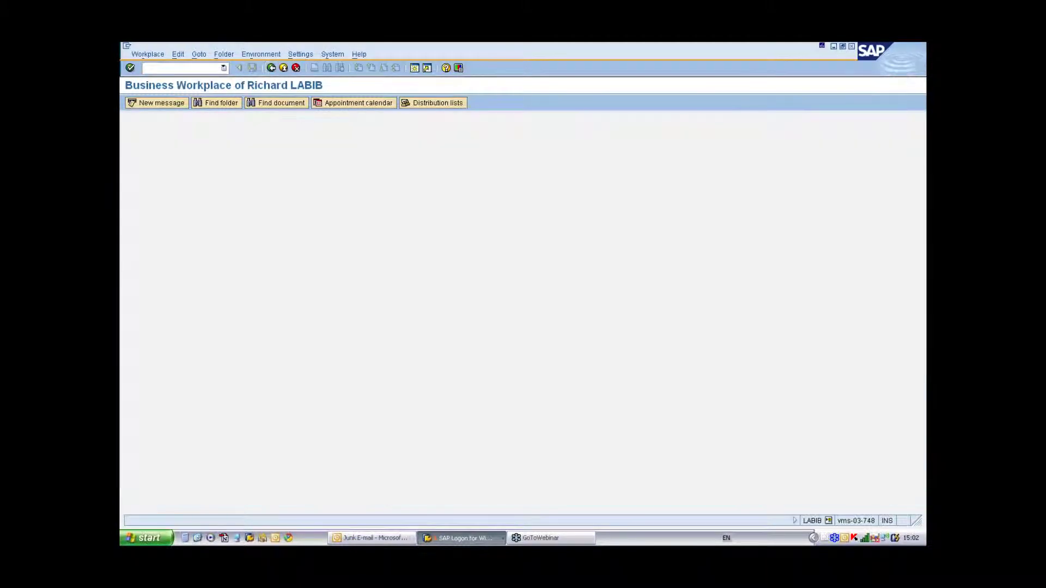
Run the service processes transaction monitor for type ZSRD and open the New Label Printer request
key("Up")
key("Return")
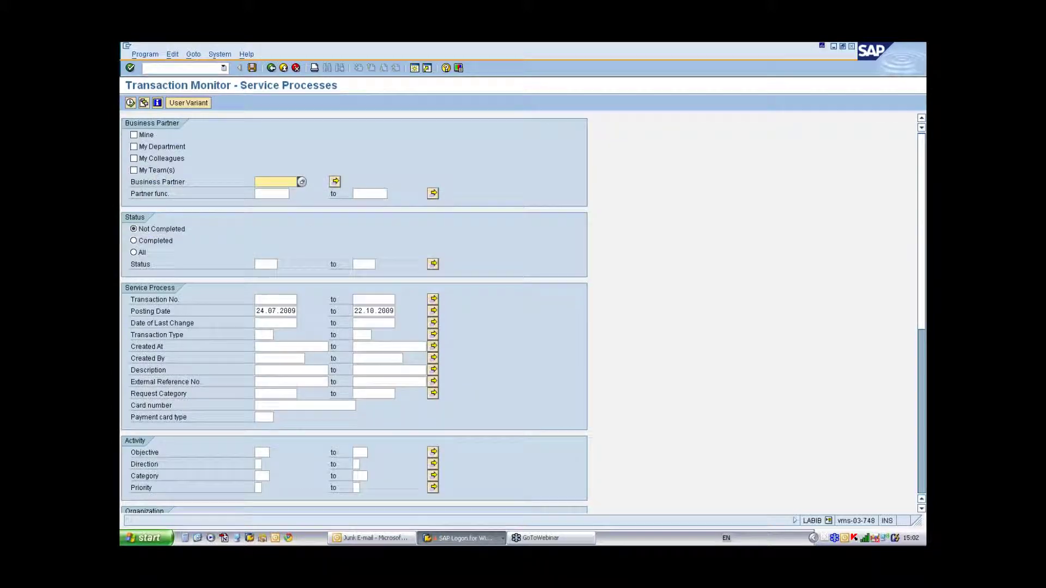
left_click(263, 335)
type("zsrd")
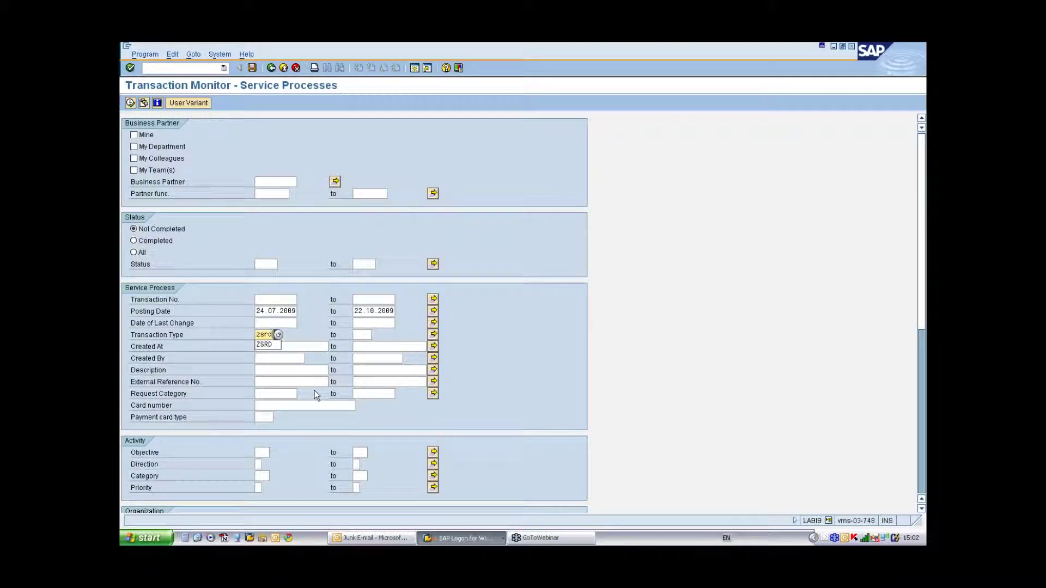
key("F8")
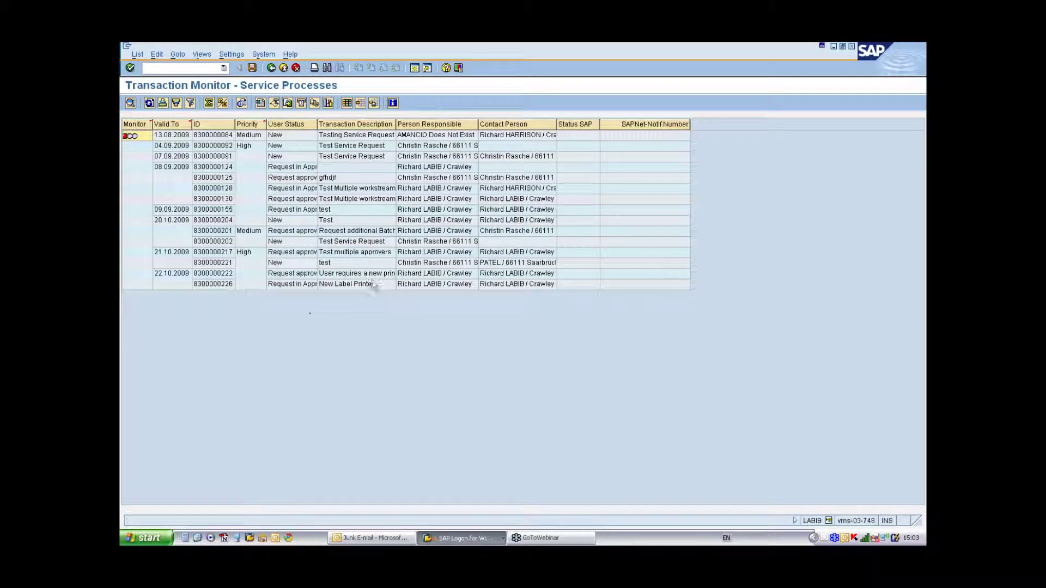
left_click(370, 284)
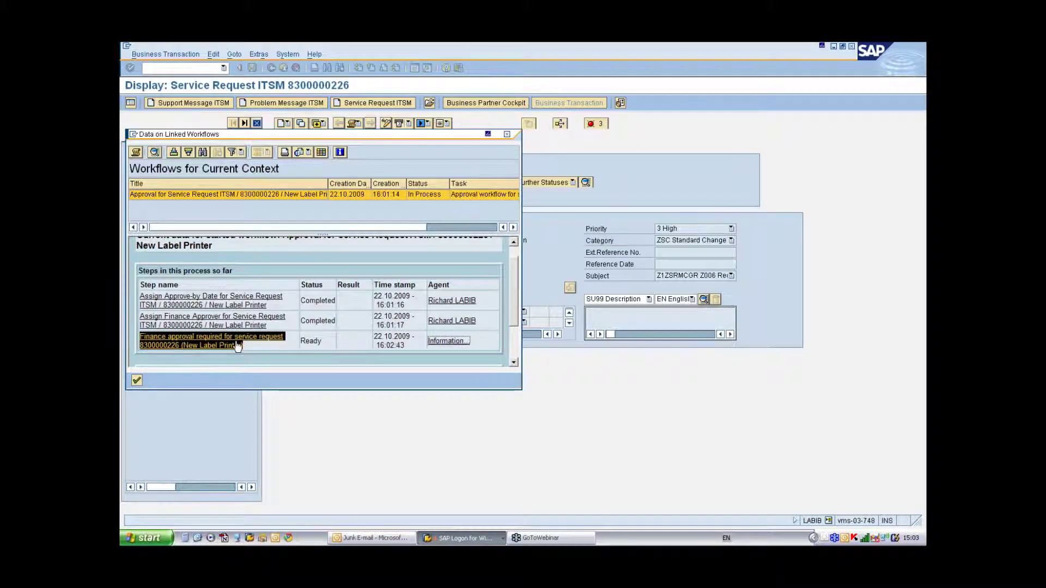
Check who receives the finance approval step, then close the workflow dialogs
left_click(459, 340)
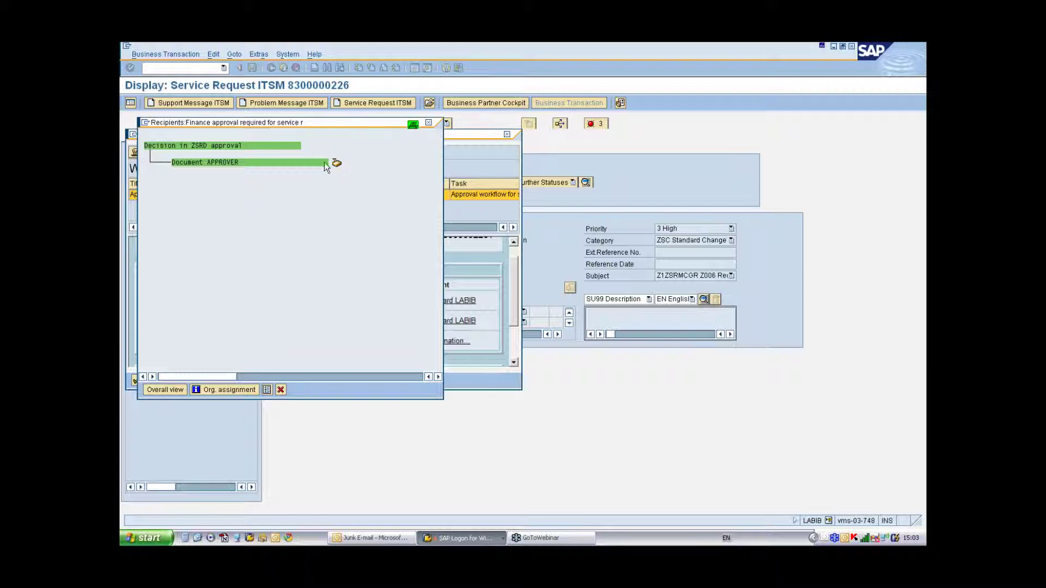
left_click(281, 390)
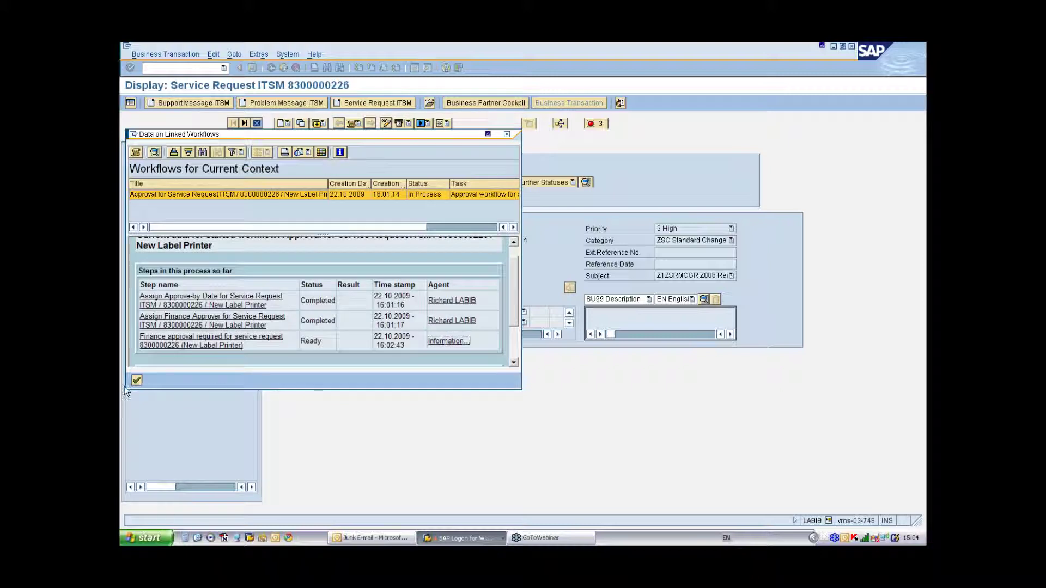
left_click(136, 380)
left_click(460, 538)
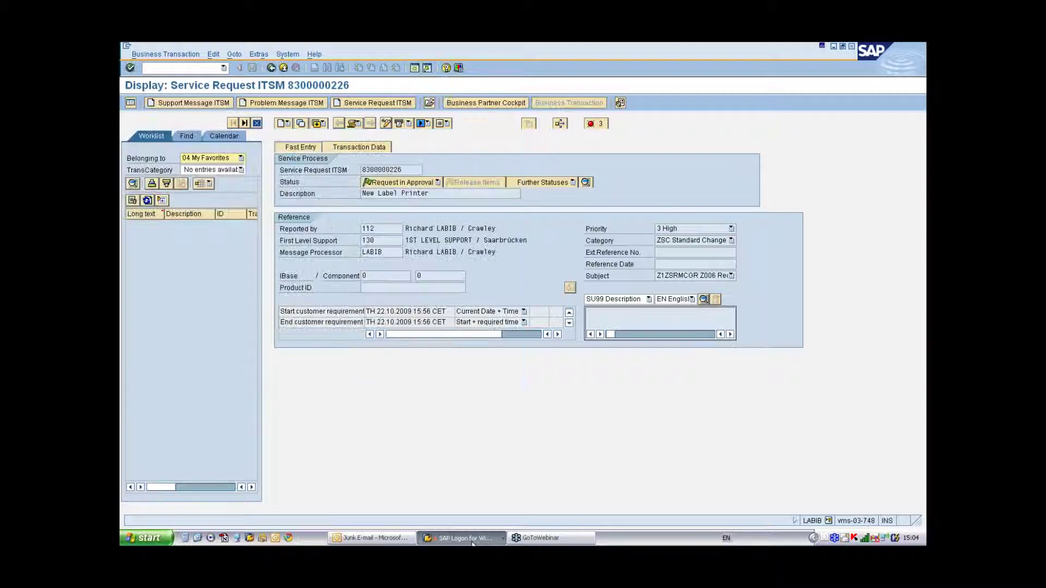
Switch to the approver's session and list the Inbox Workflow items in Business Workplace
left_click(520, 480)
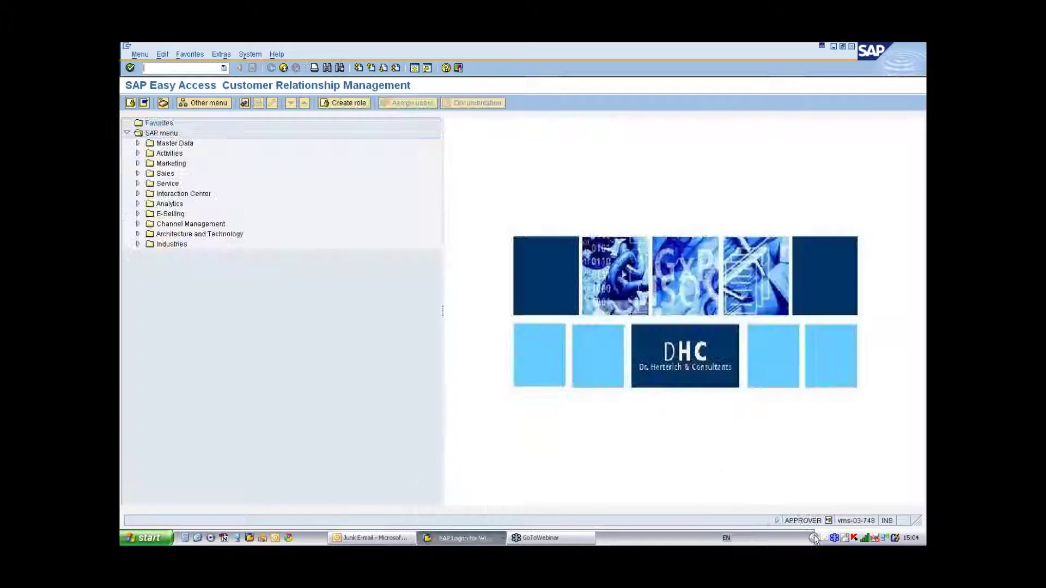
left_click(828, 522)
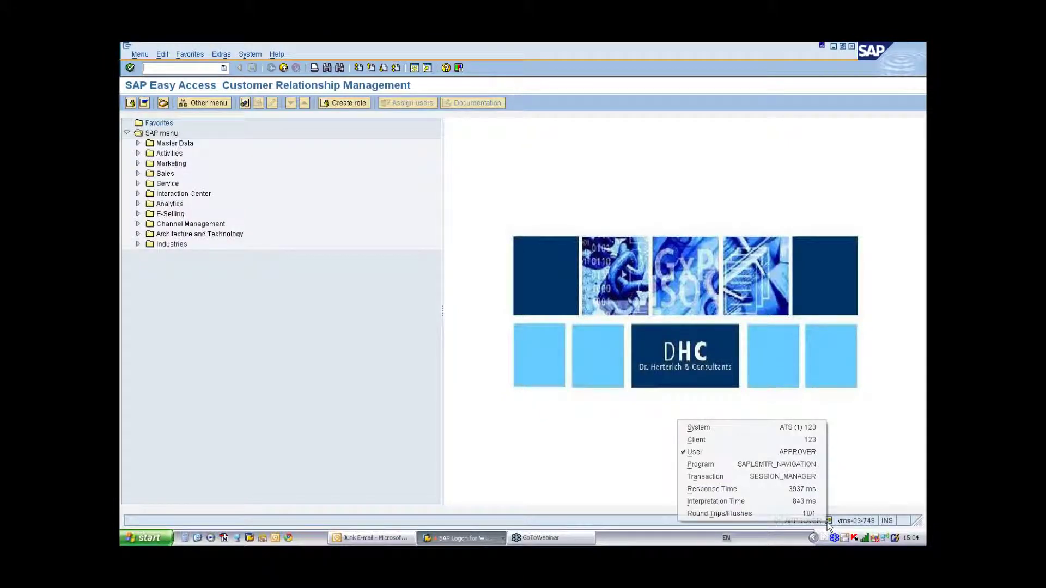
left_click(811, 454)
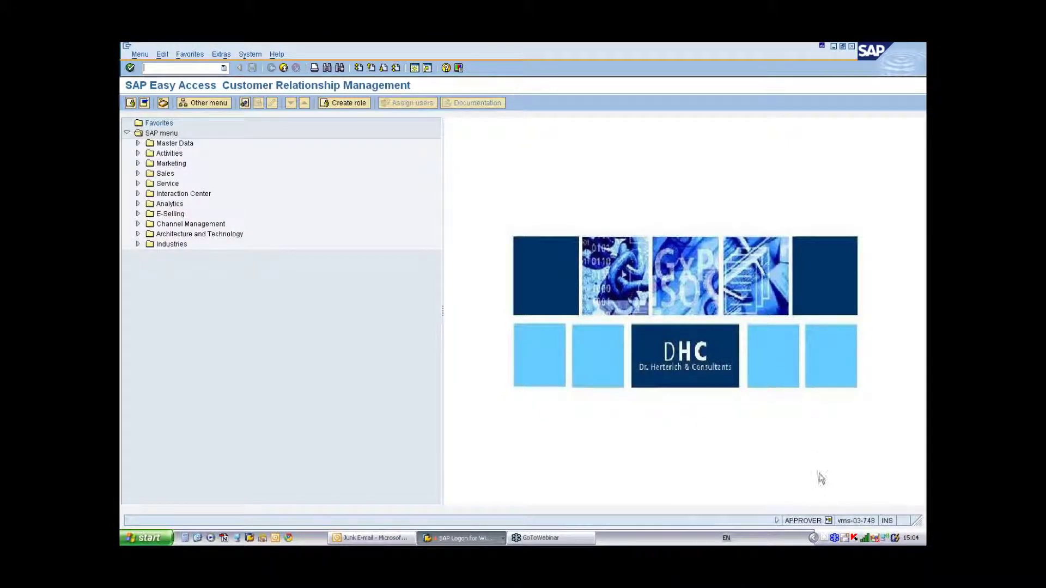
left_click(163, 103)
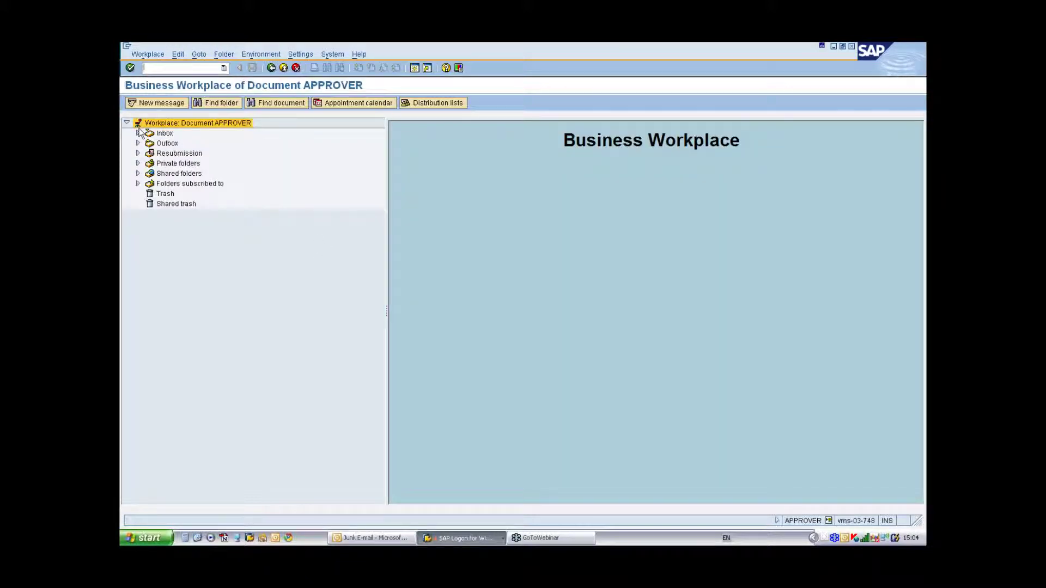
left_click(138, 133)
left_click(186, 166)
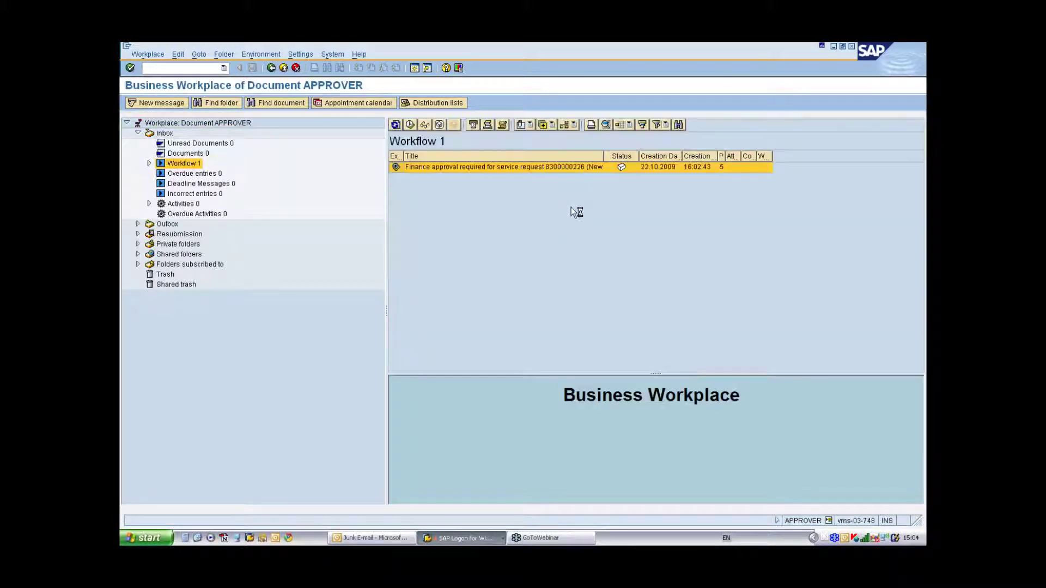
double_click(547, 166)
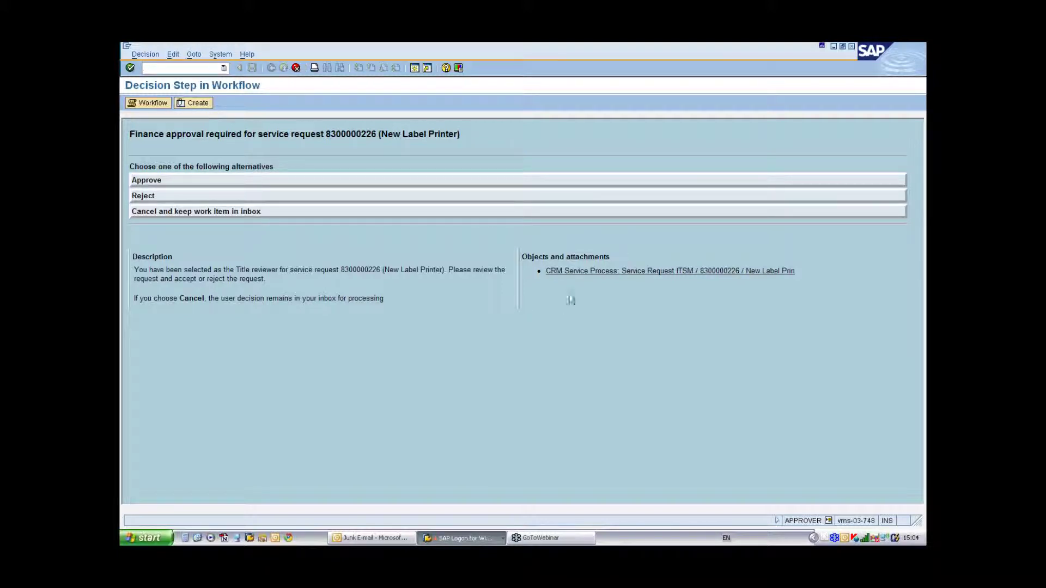
left_click(586, 275)
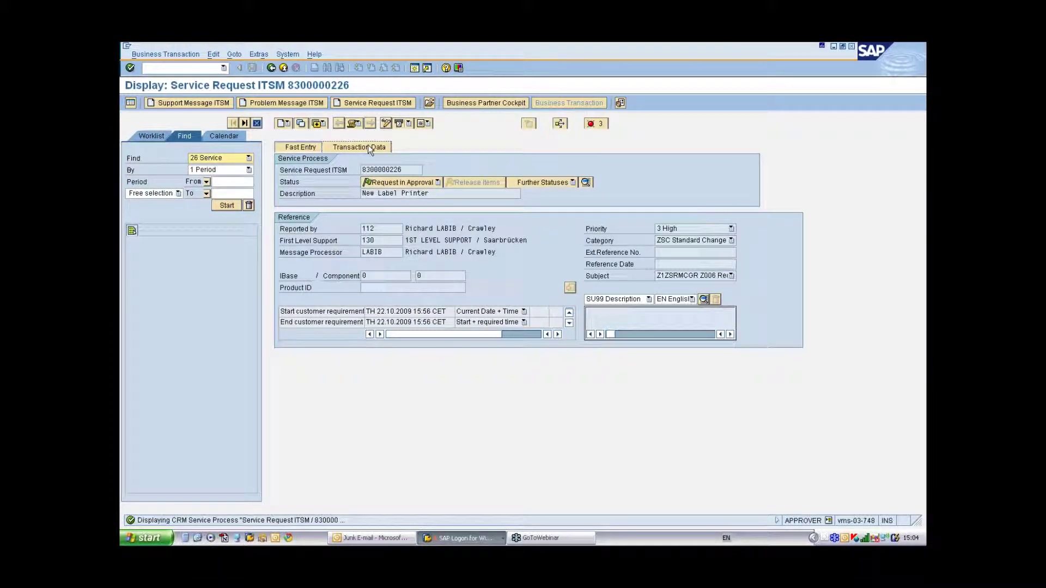
left_click(271, 69)
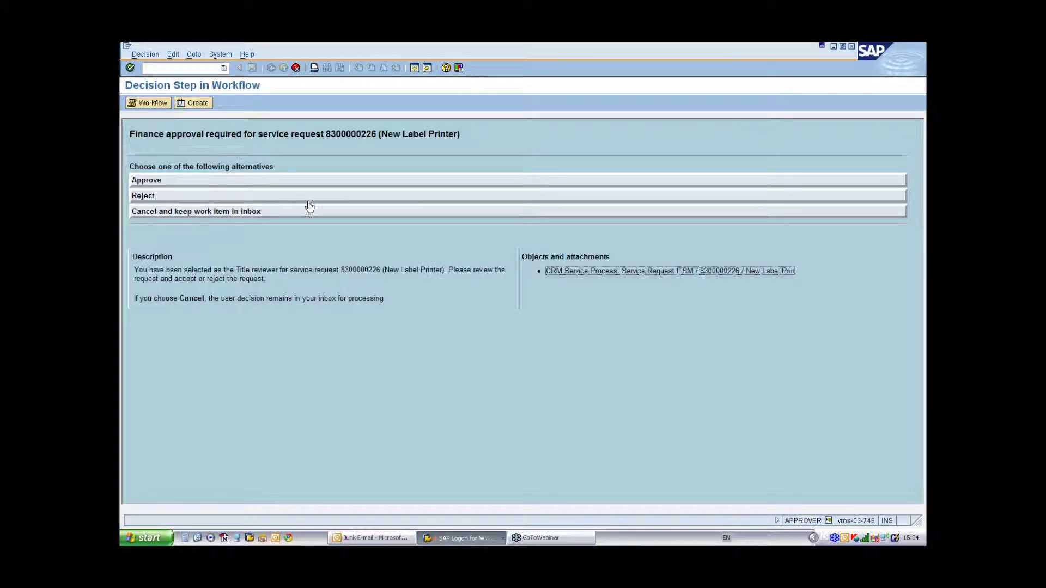
left_click(196, 185)
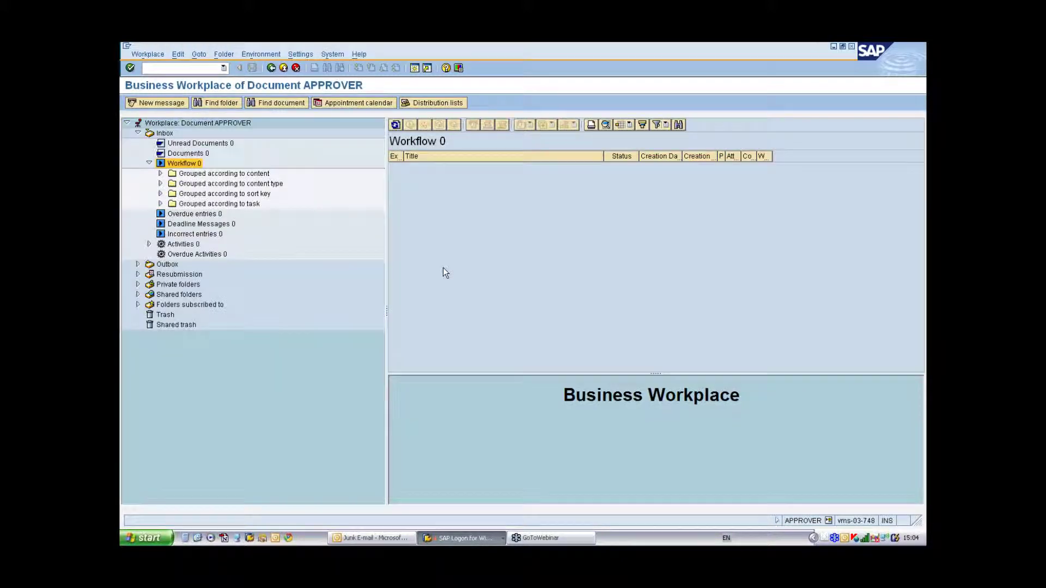
left_click(283, 67)
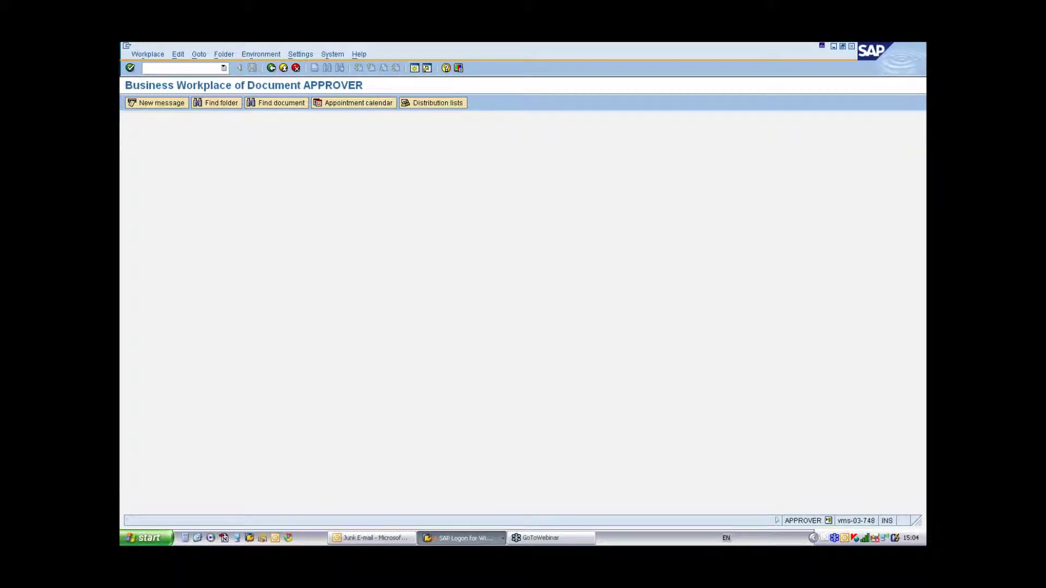
left_click(271, 68)
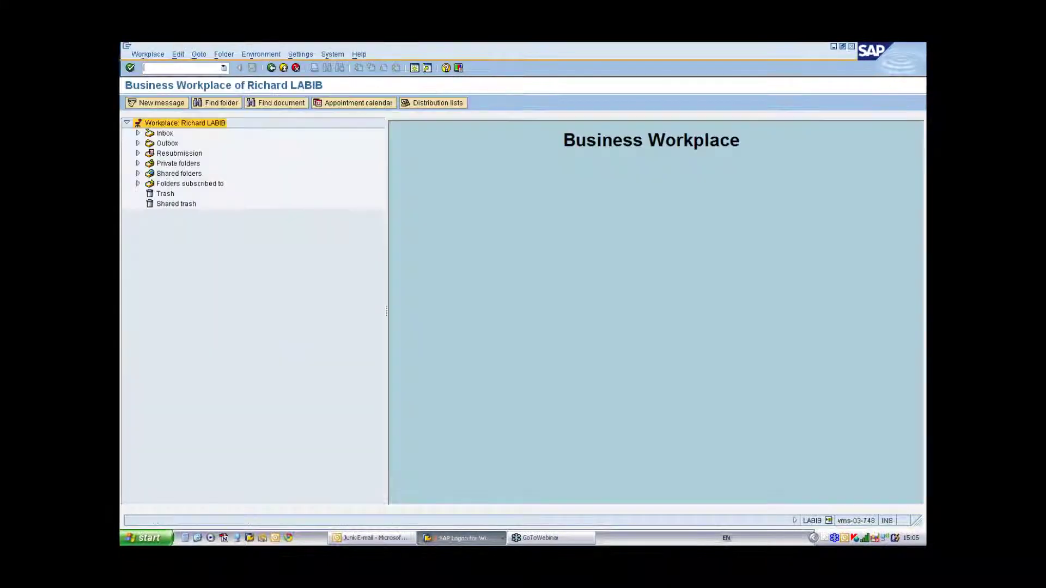
left_click(186, 154)
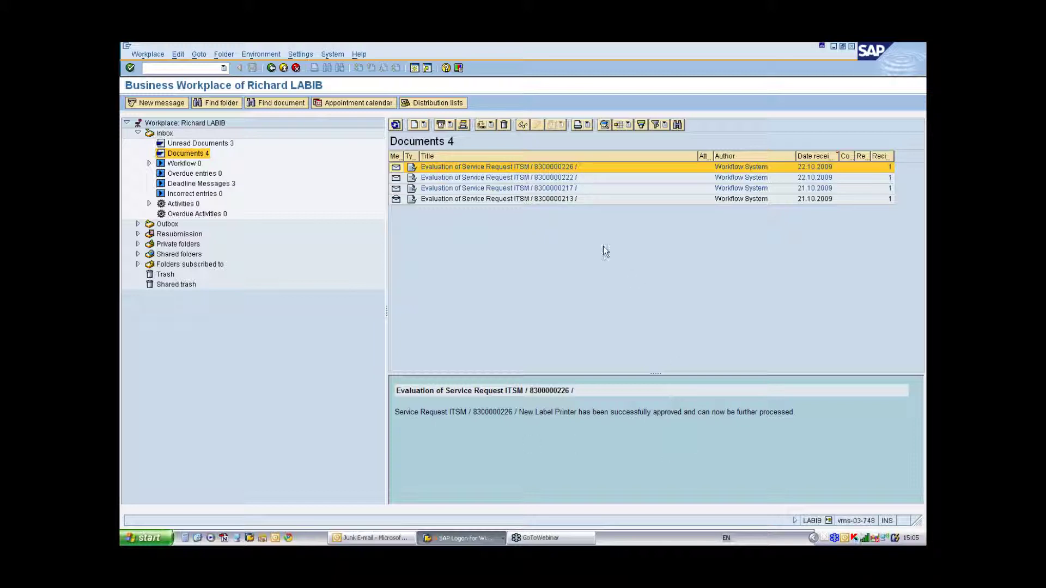
left_click(271, 68)
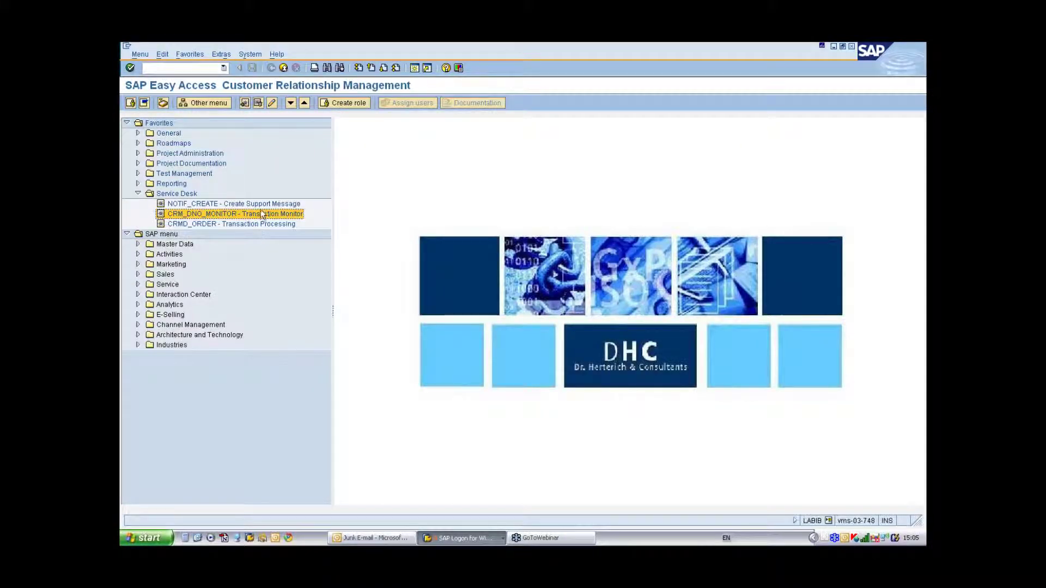
double_click(263, 213)
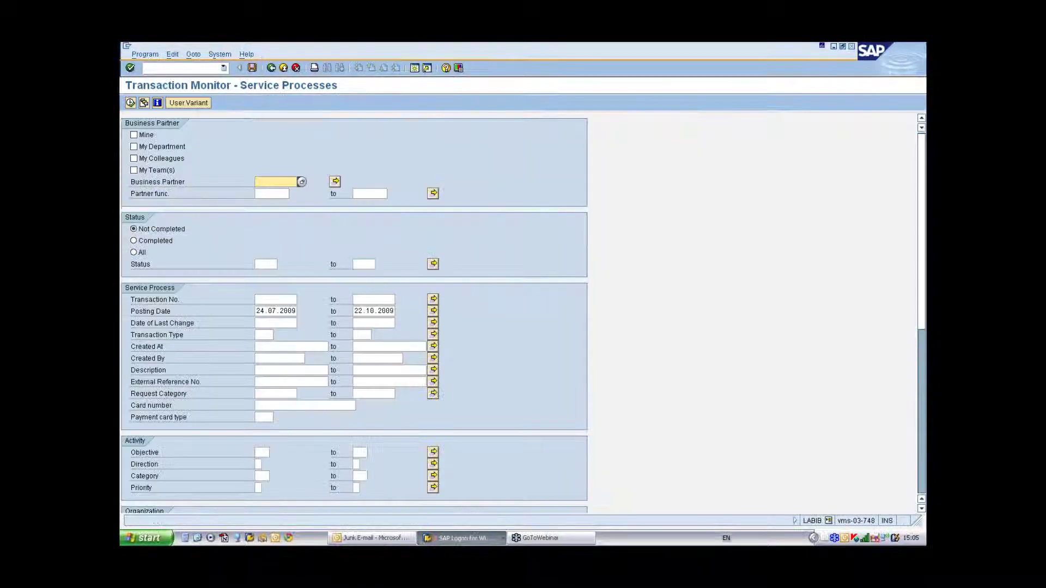
left_click(266, 337)
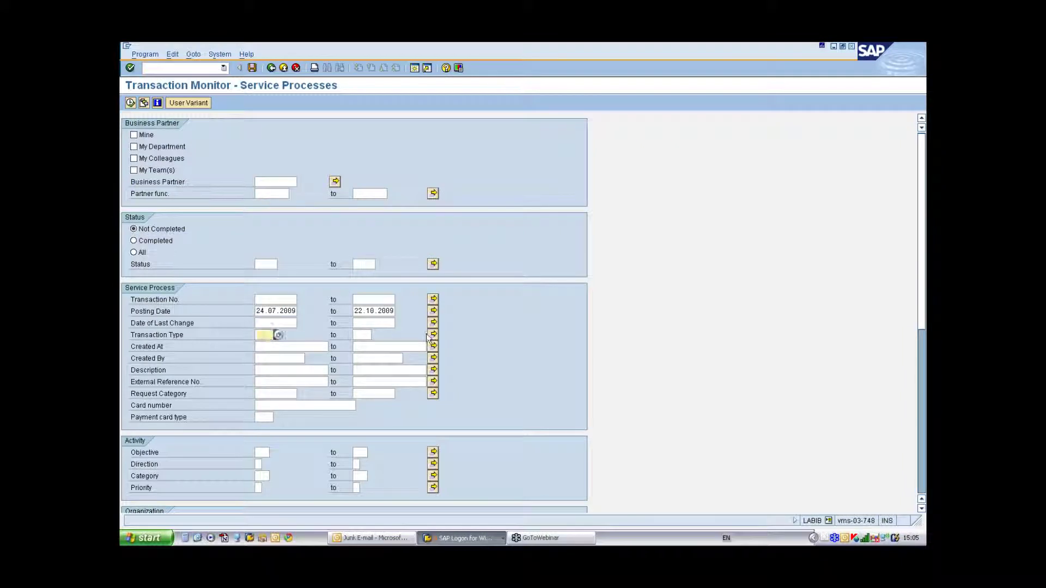
type("zsrd")
left_click(130, 103)
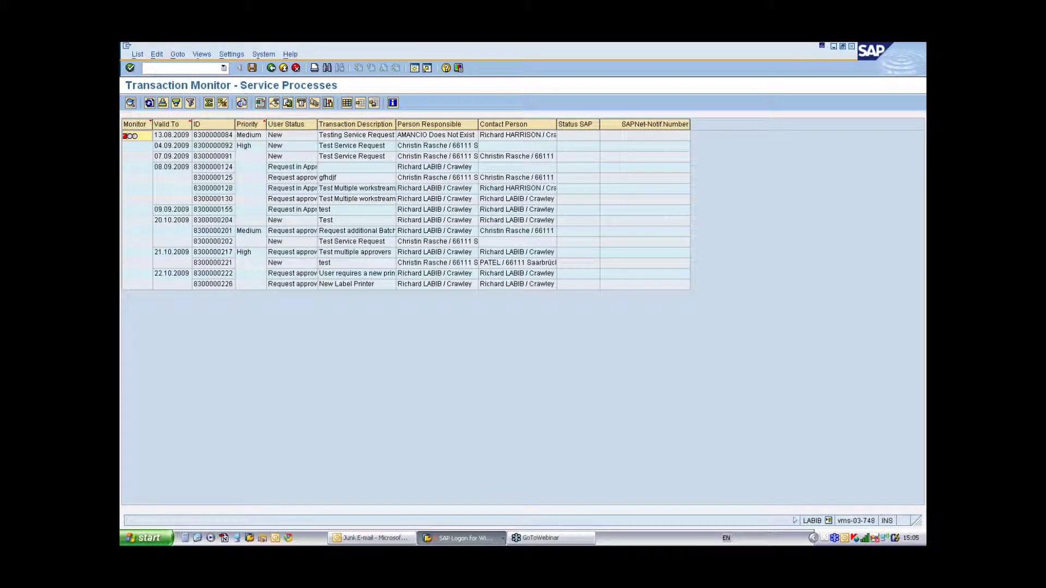
left_click(362, 286)
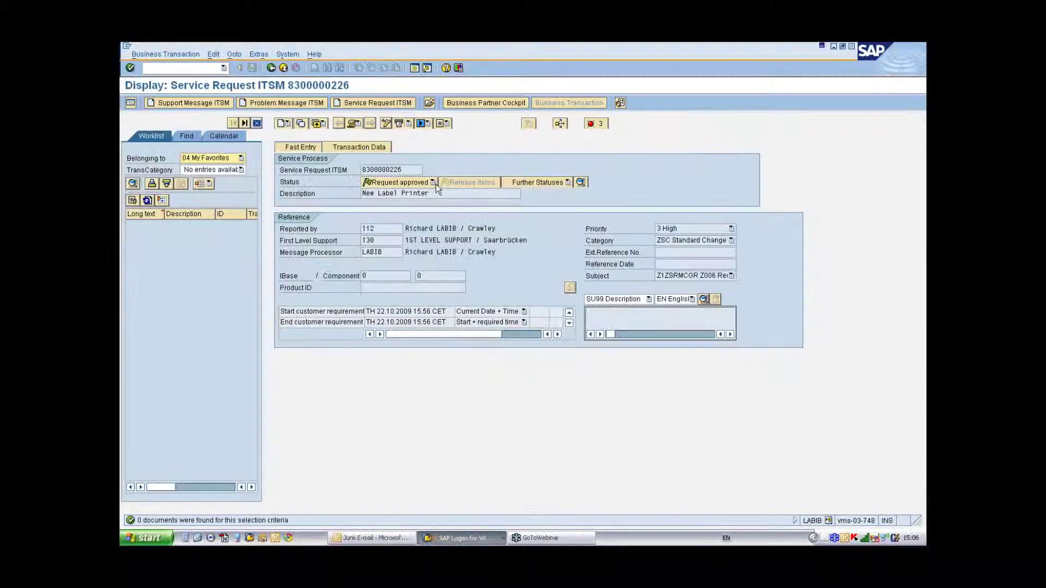
left_click(433, 182)
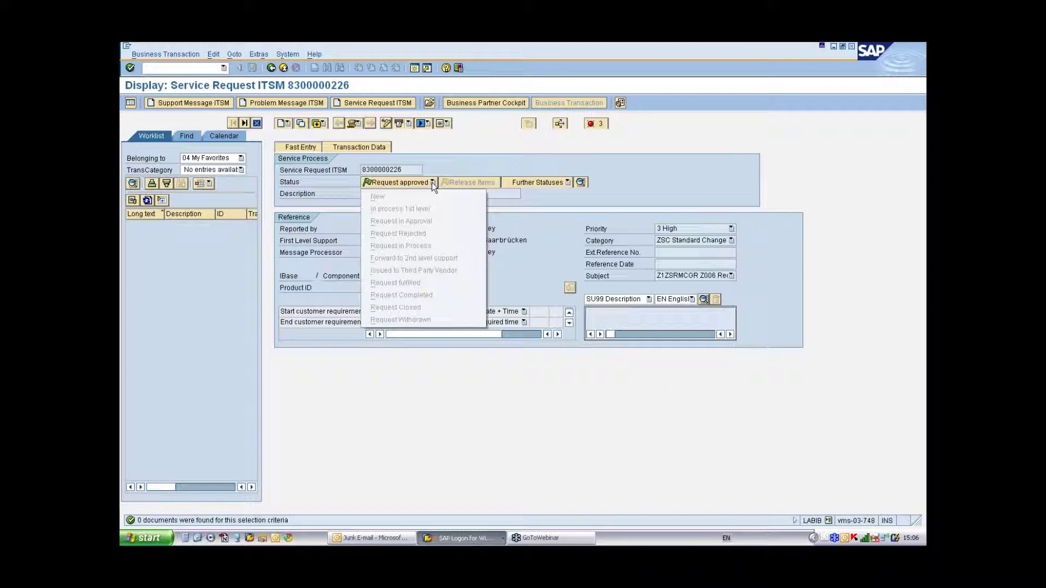
left_click(386, 123)
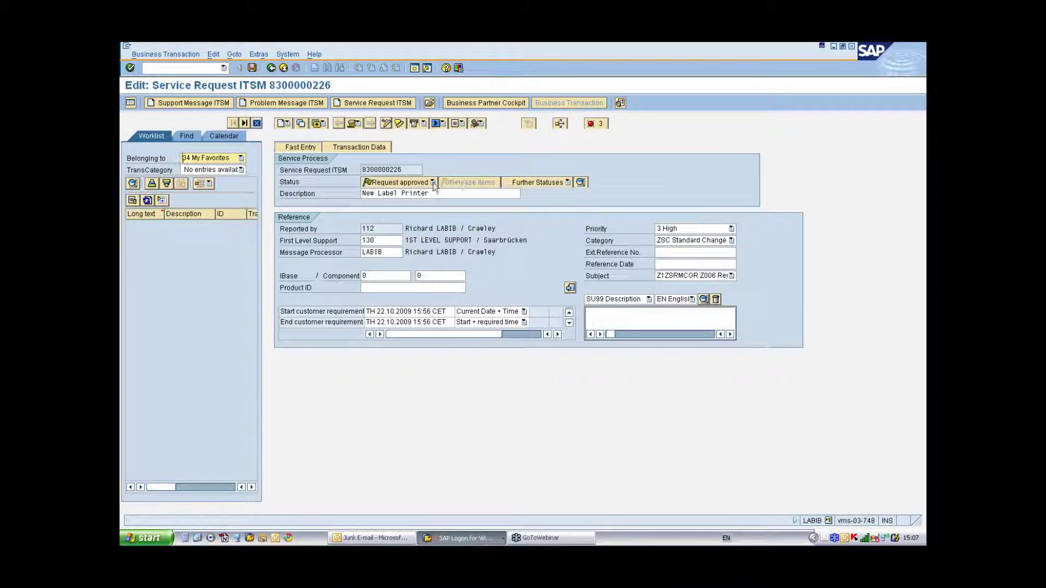
left_click(433, 182)
left_click(443, 246)
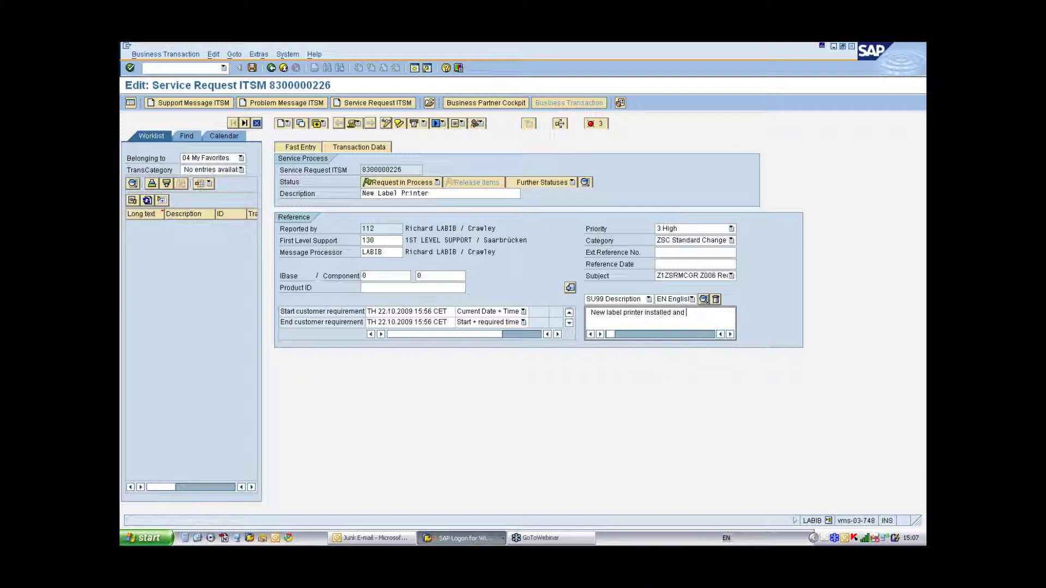
type("igured in")
Set the status to Request fulfilled and save the service request
left_click(437, 182)
left_click(440, 223)
left_click(436, 186)
left_click(414, 204)
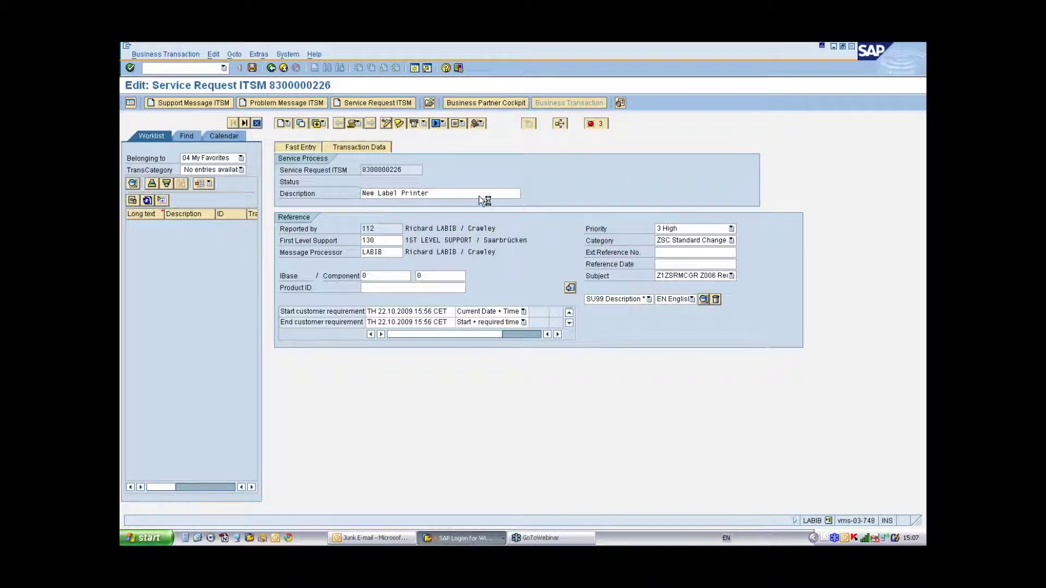
key("ctrl+s")
Advance the status to Request Completed and then to Request Closed
left_click(424, 183)
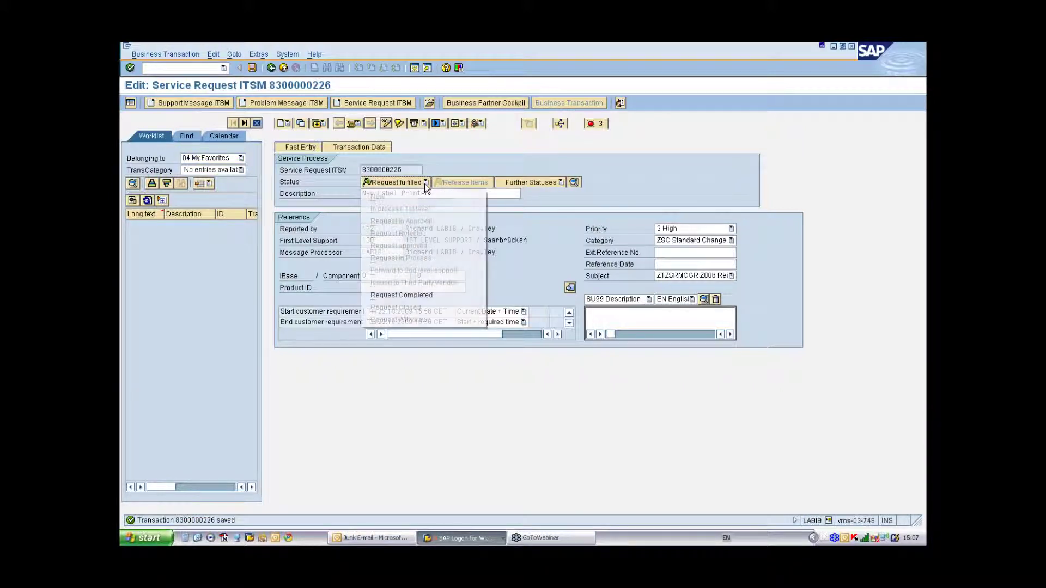
left_click(436, 295)
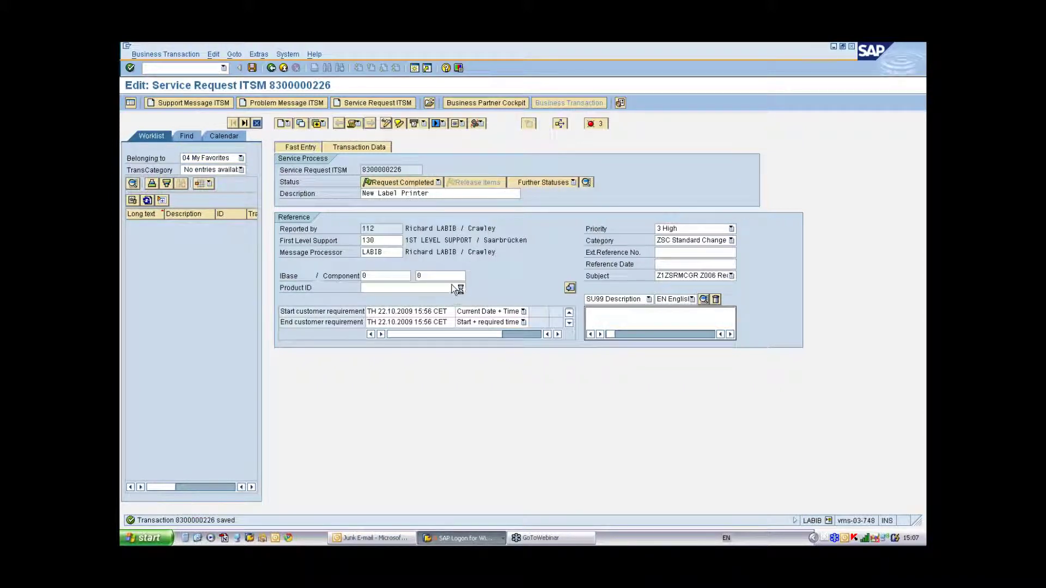
left_click(440, 182)
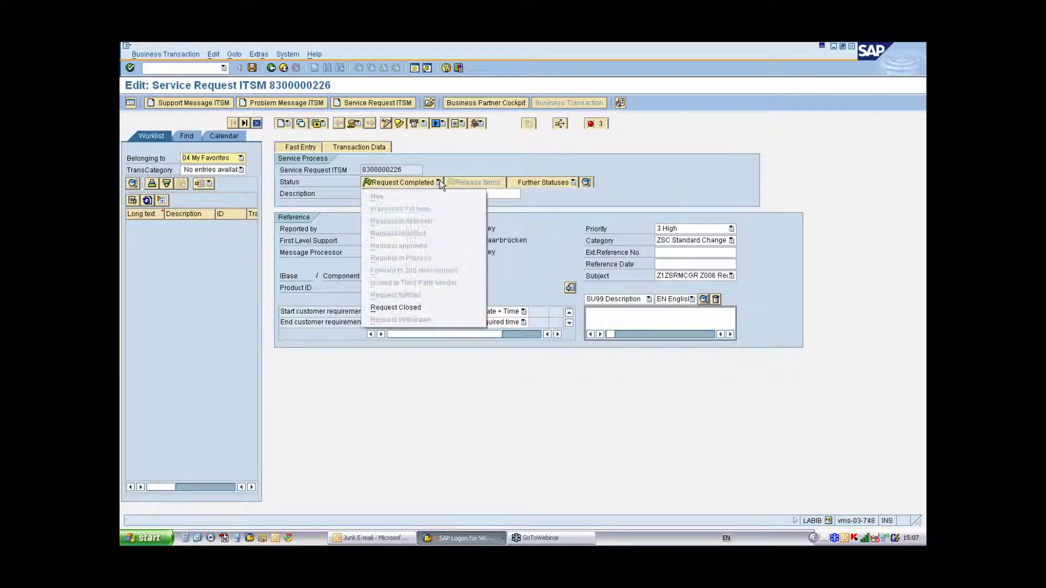
left_click(447, 310)
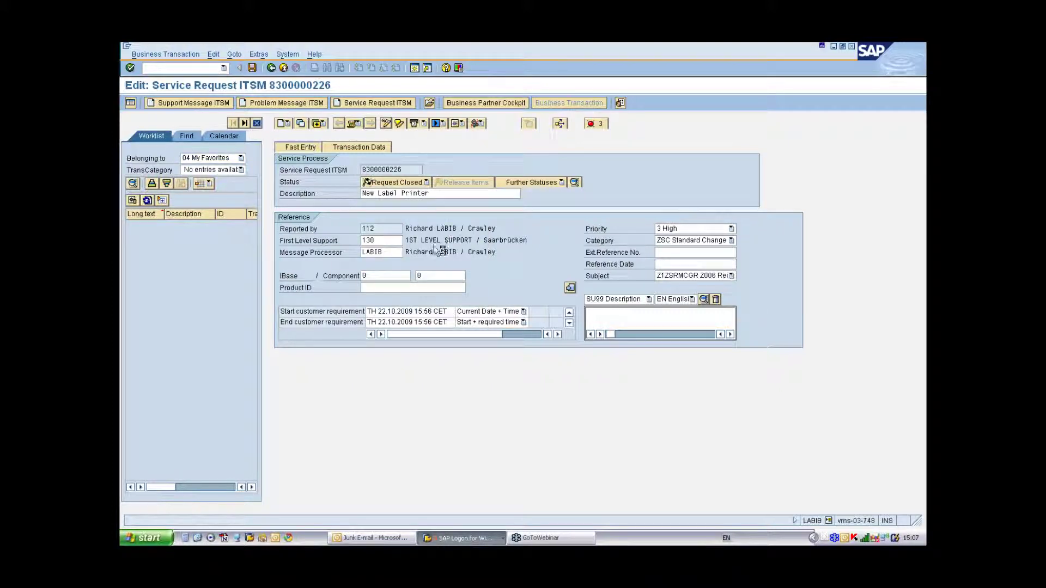